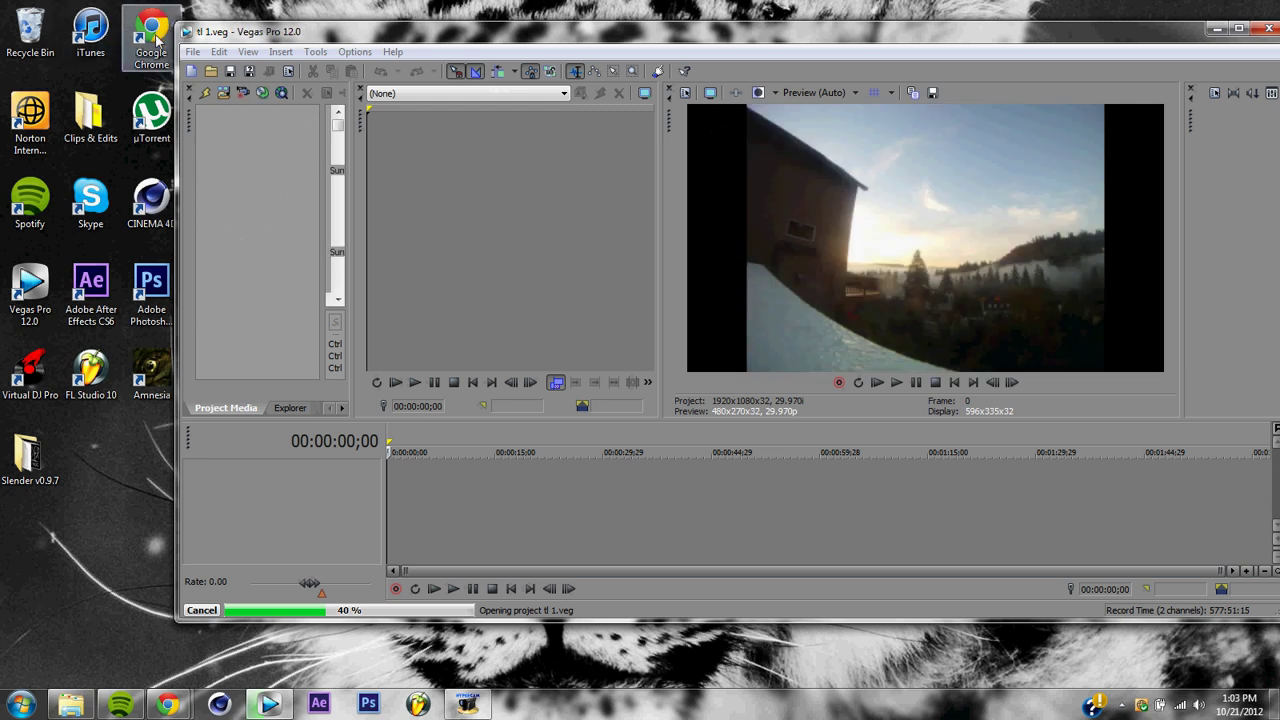
- Start a new project with the default HD 1080-60i template and widen the trimmer over the preview
click(192, 51)
click(210, 72)
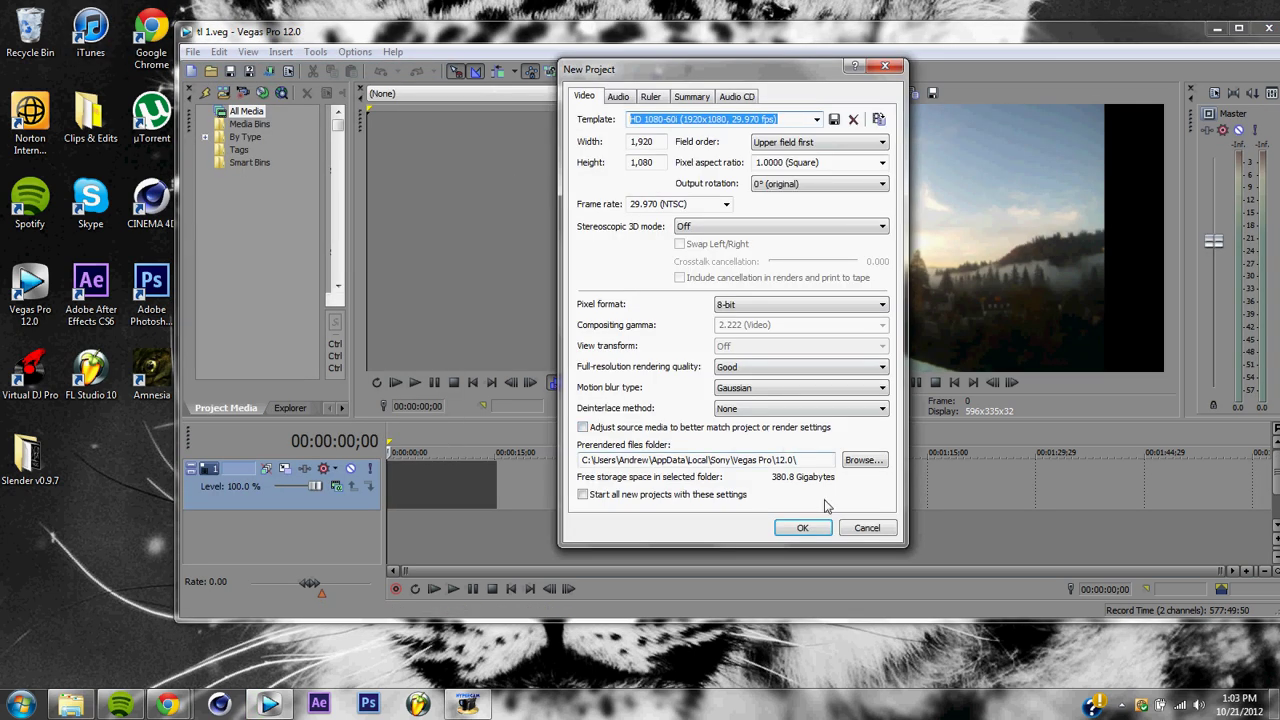
click(795, 530)
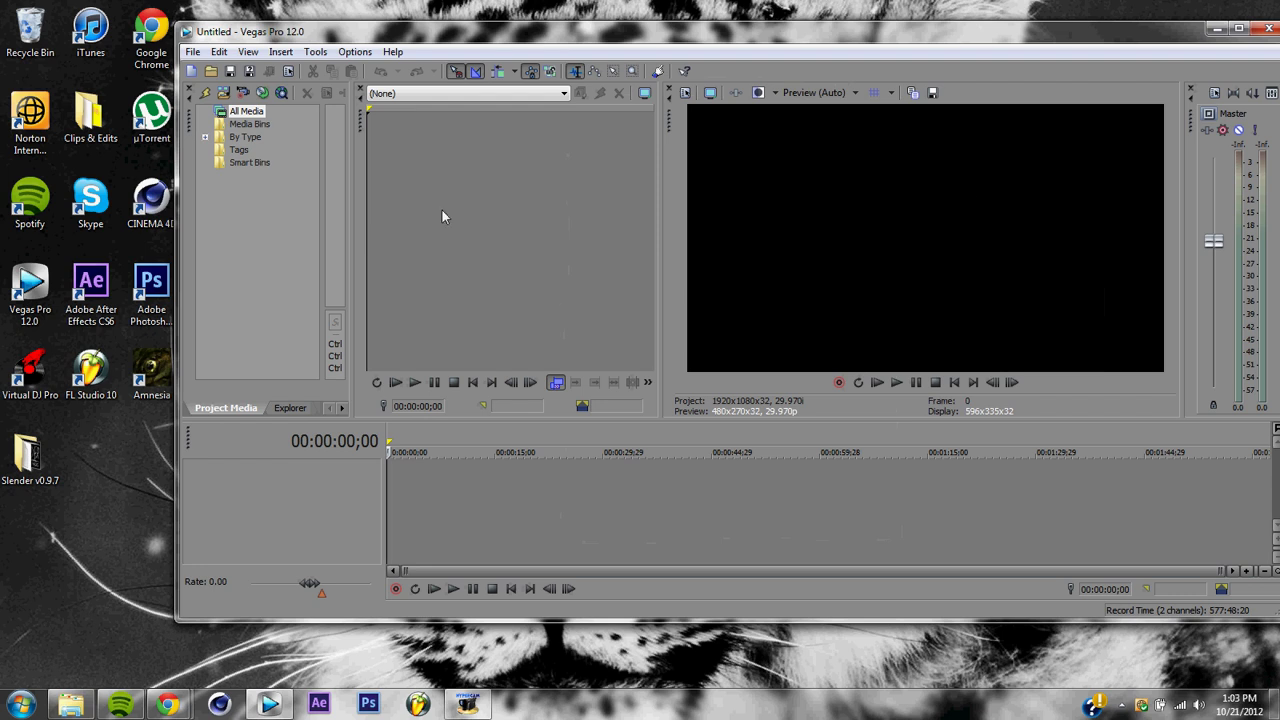
drag(661, 331, 716, 321)
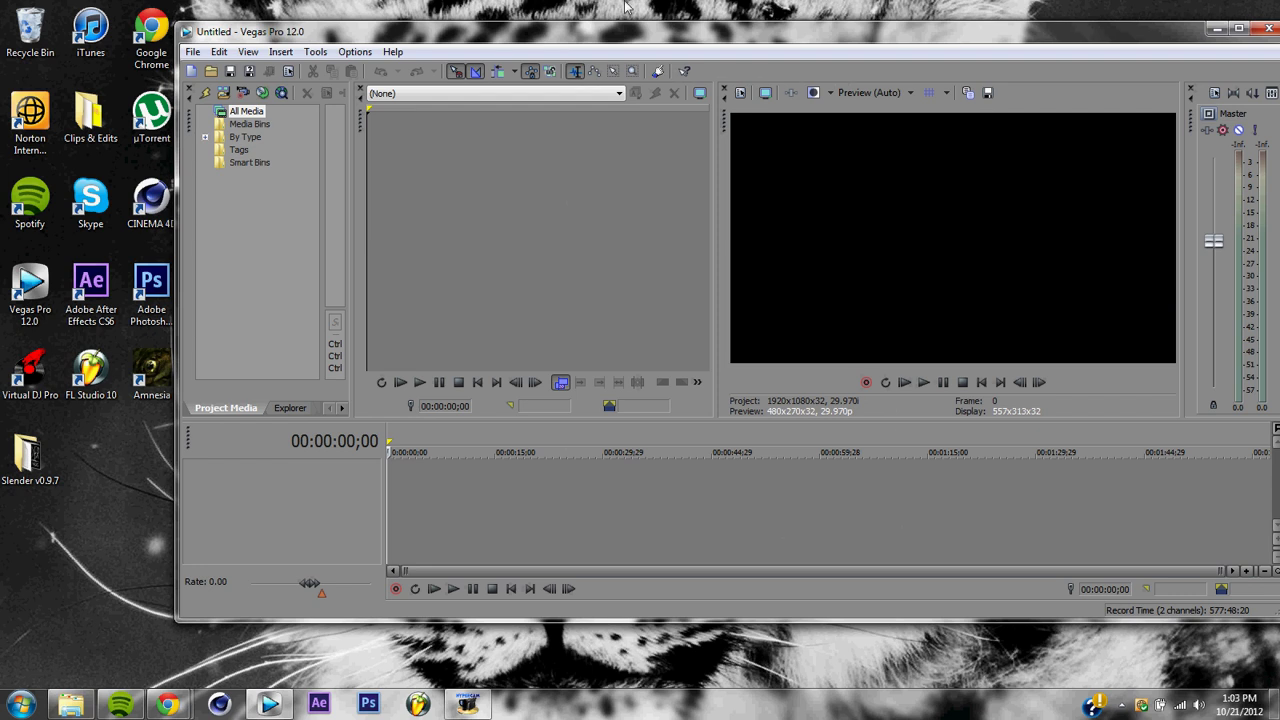
- Maximize Vegas and set New still image length to 0.033 seconds in Editing preferences
click(1238, 28)
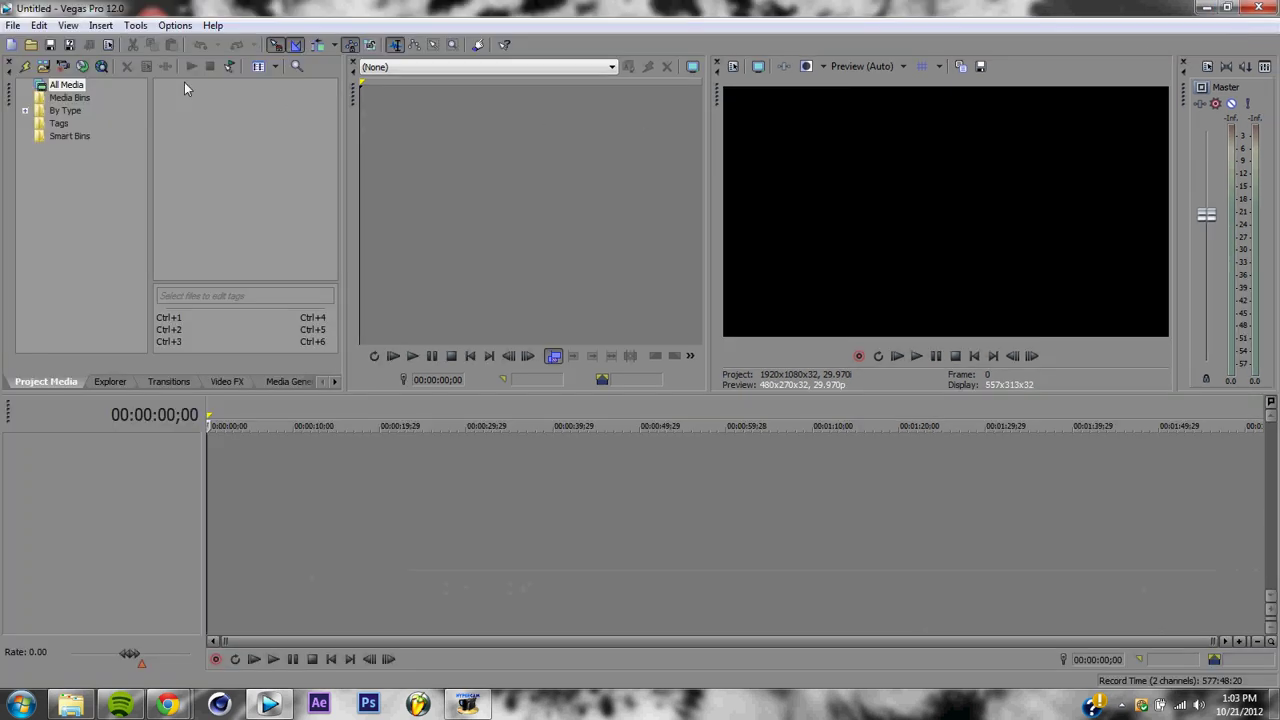
click(175, 28)
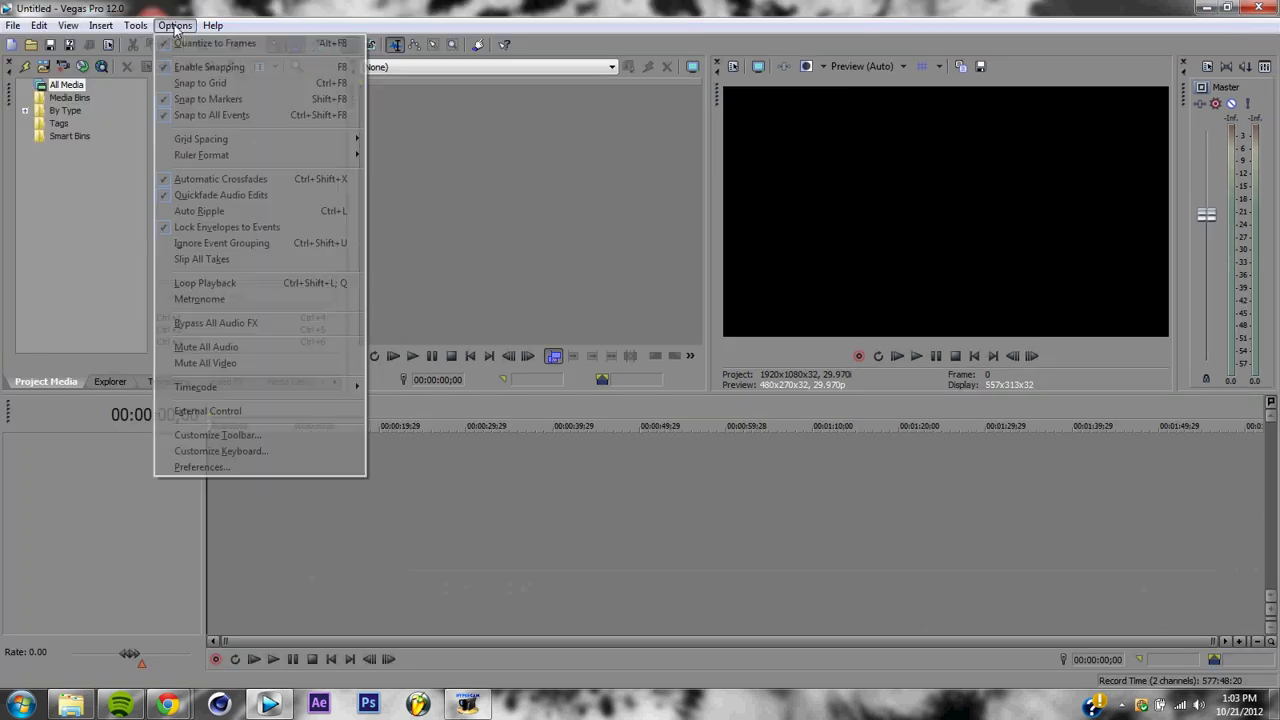
click(263, 469)
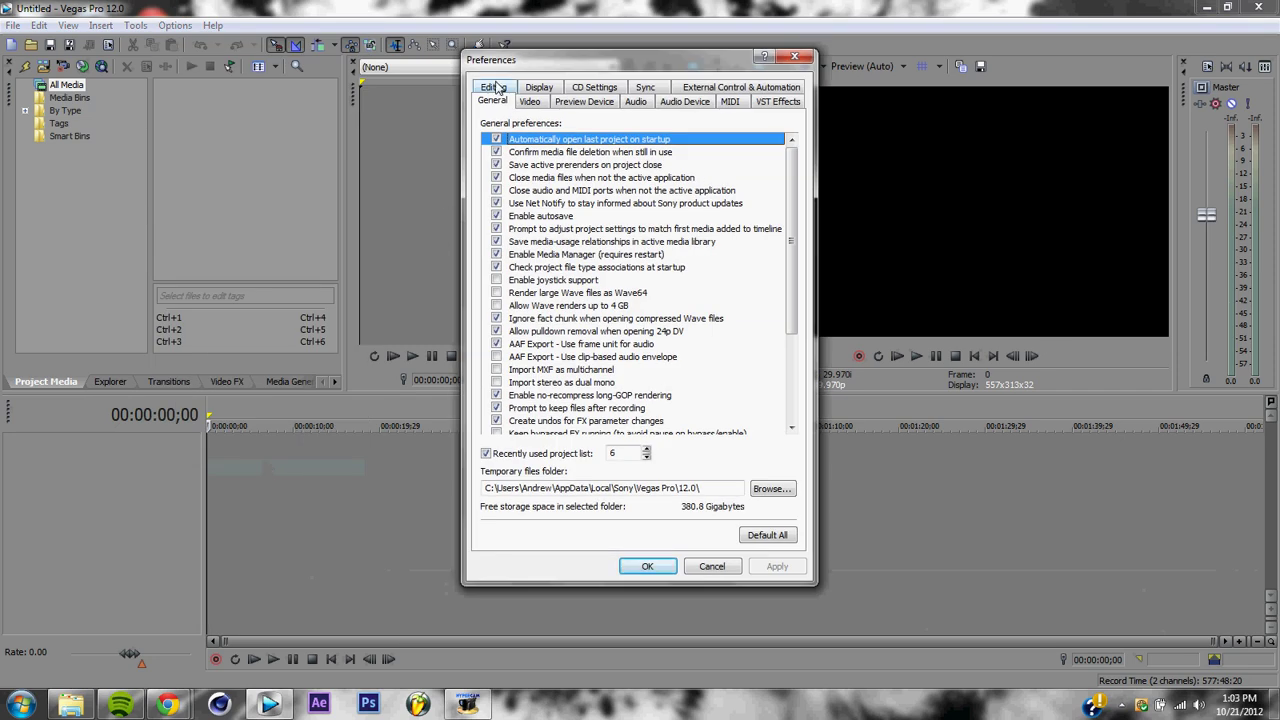
click(494, 88)
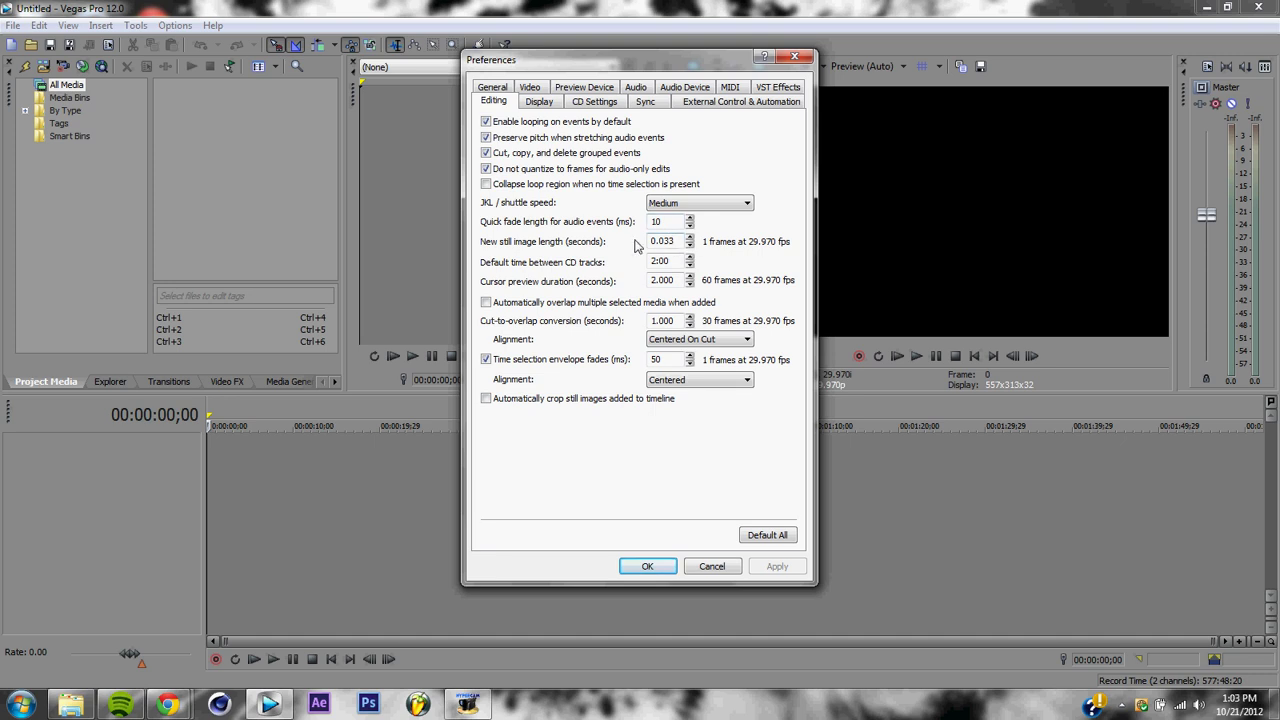
click(640, 566)
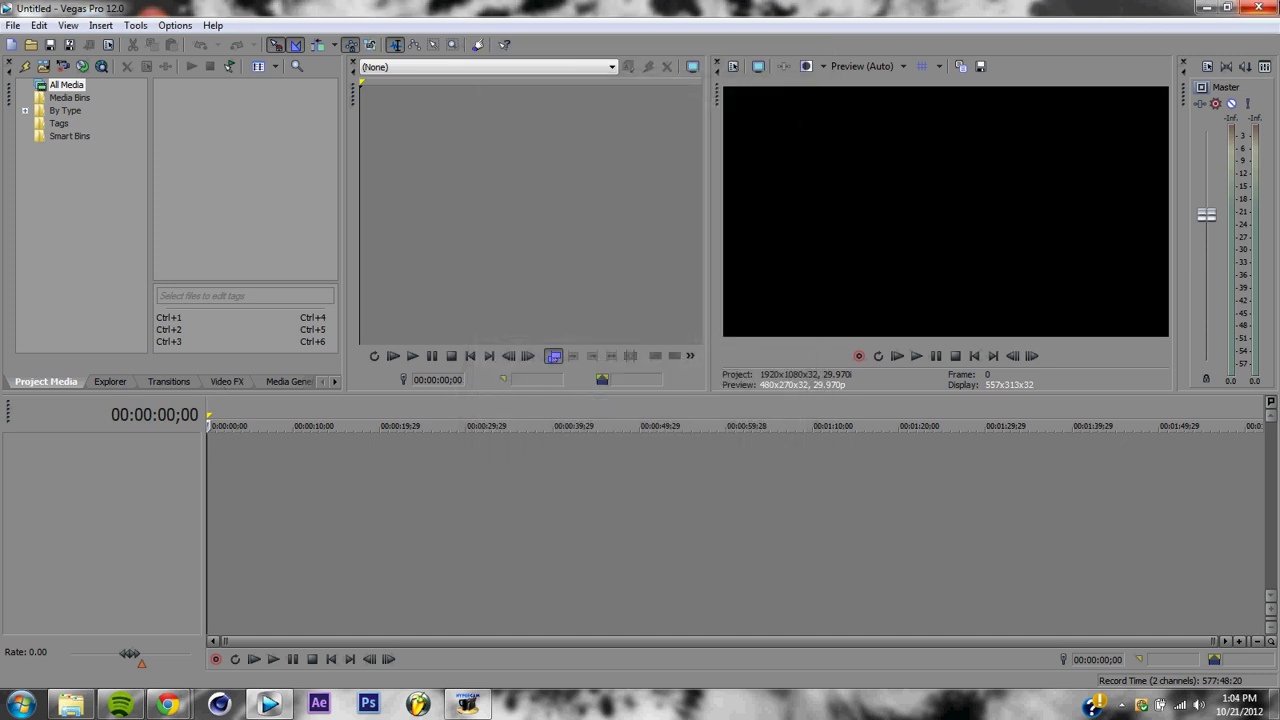
- Restore Vegas and open the sunrise time-lapse subfolder inside Clips & Edits
click(1228, 7)
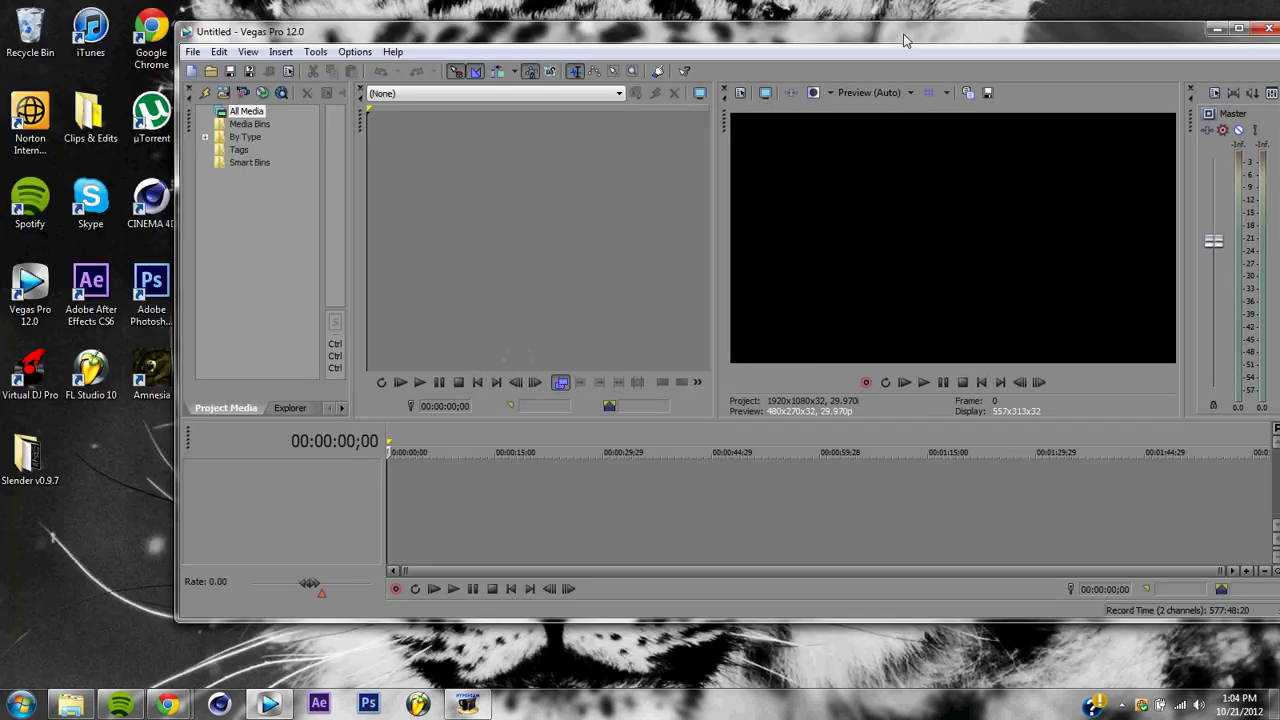
click(82, 120)
double_click(82, 120)
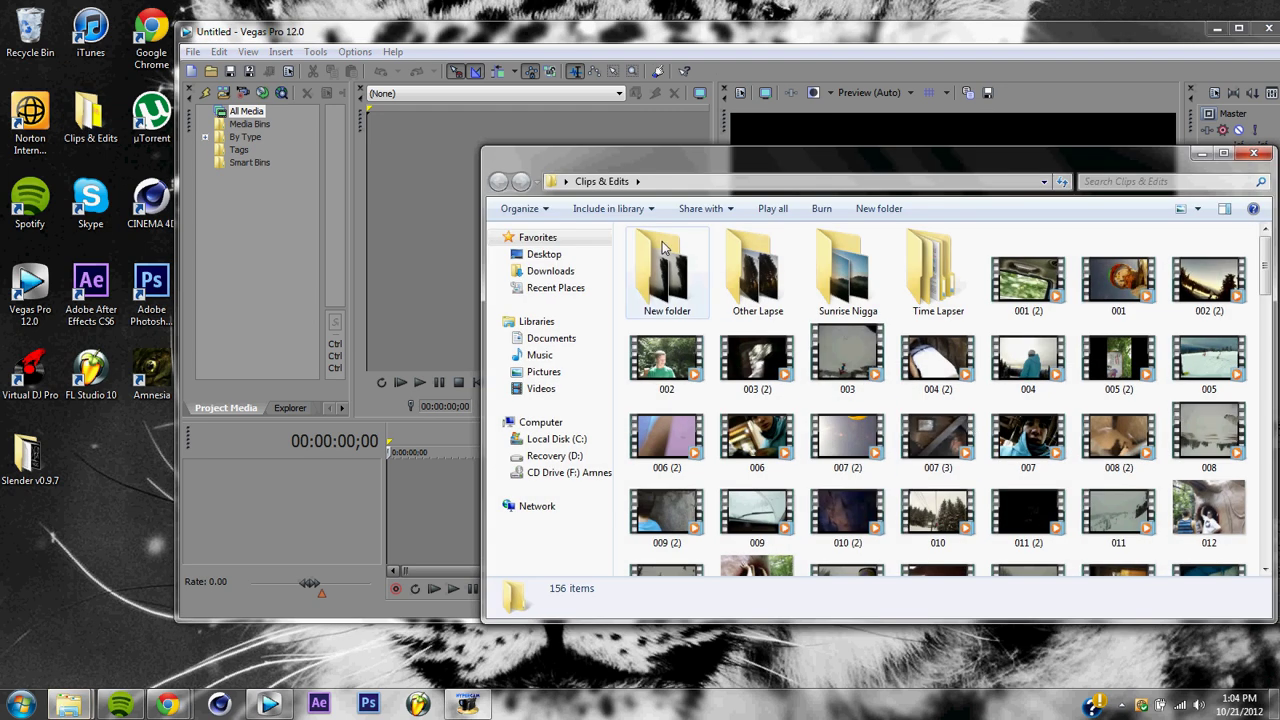
double_click(840, 262)
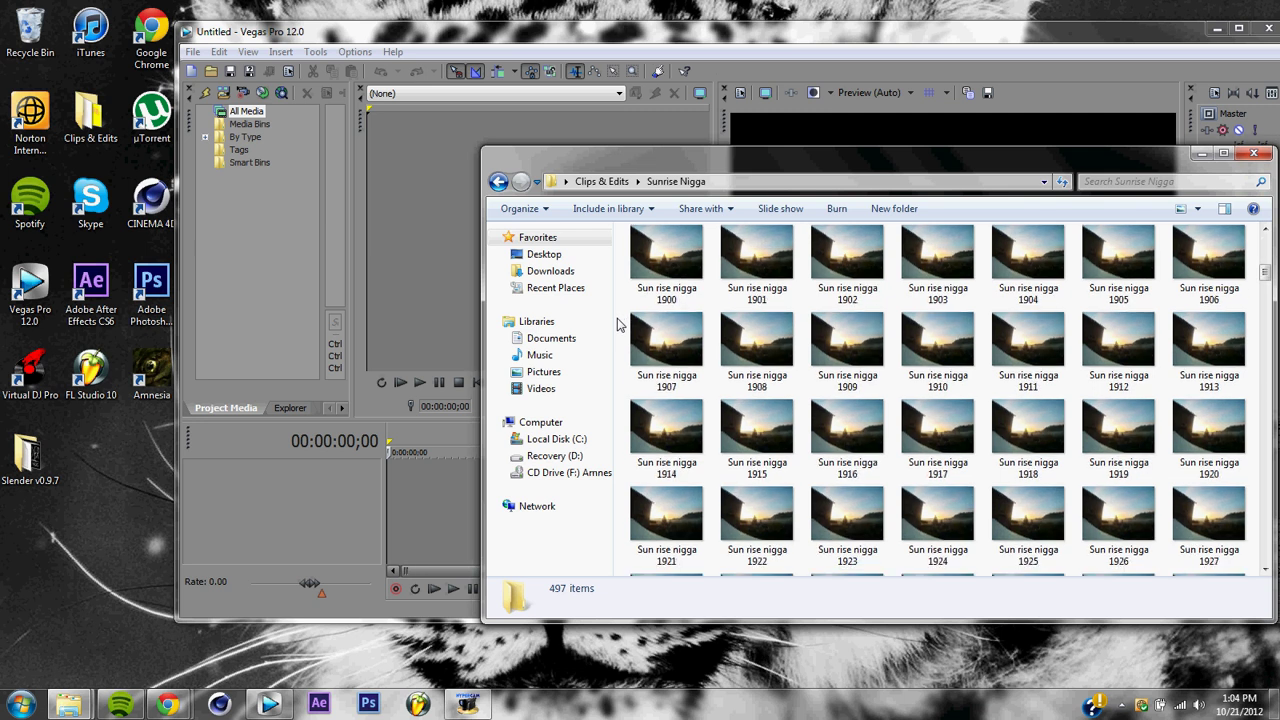
- Drag all 469 sunrise photos onto the Vegas timeline and close the folder window
scroll(617, 323, up, 1)
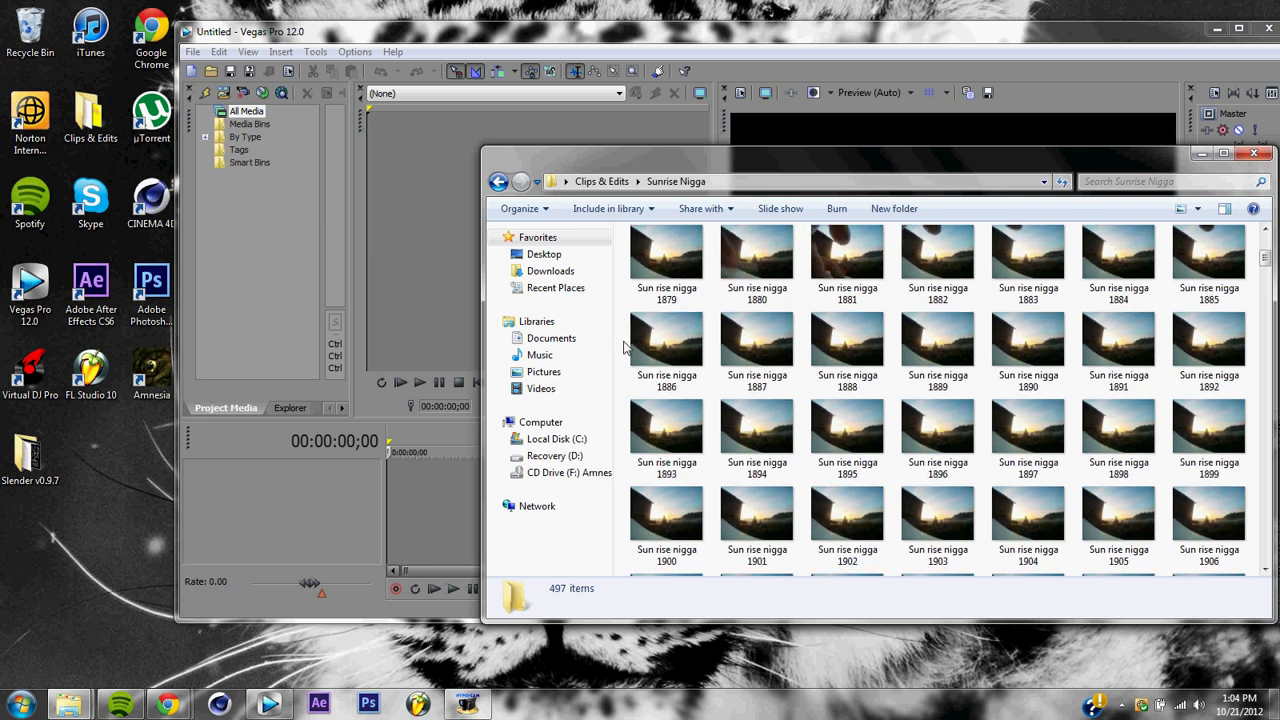
drag(624, 345, 1250, 590)
drag(670, 345, 421, 458)
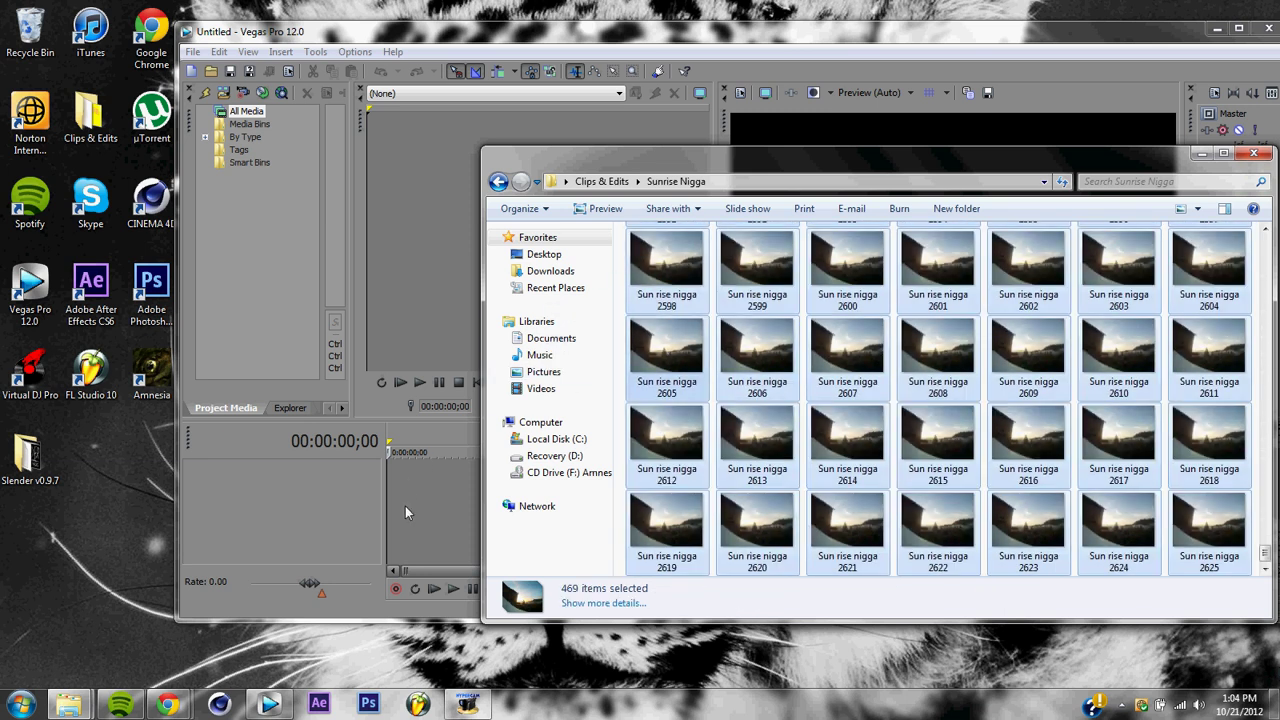
drag(408, 506, 408, 505)
click(1254, 153)
- Zoom the timeline and check the Preview (Auto) quality options, leaving them unchanged
scroll(530, 485, up, 3)
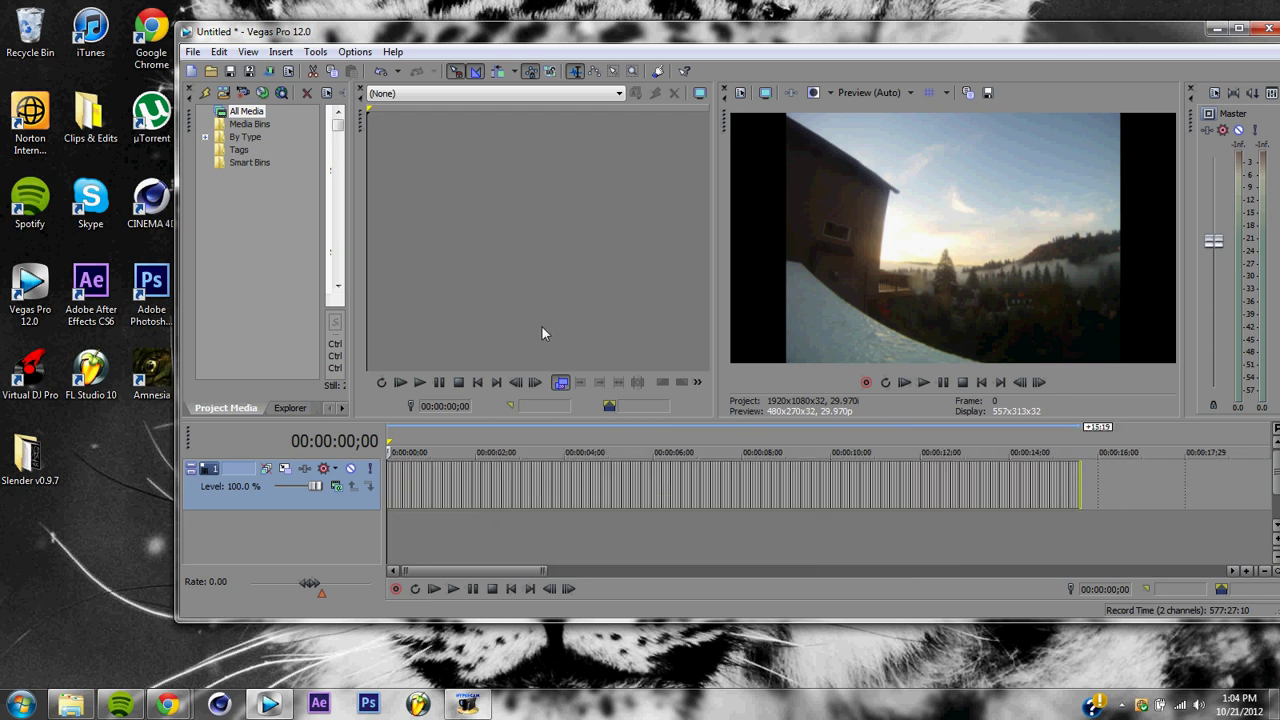
scroll(742, 450, down, 4)
scroll(742, 450, up, 1)
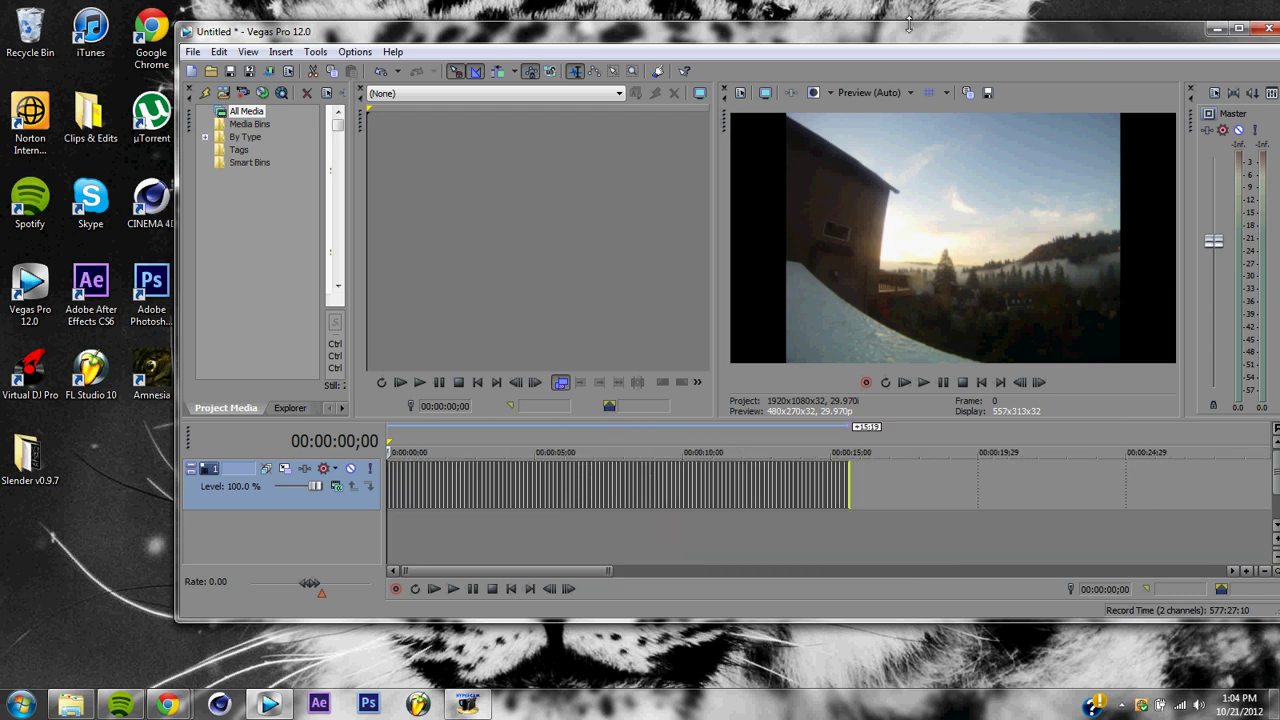
click(888, 92)
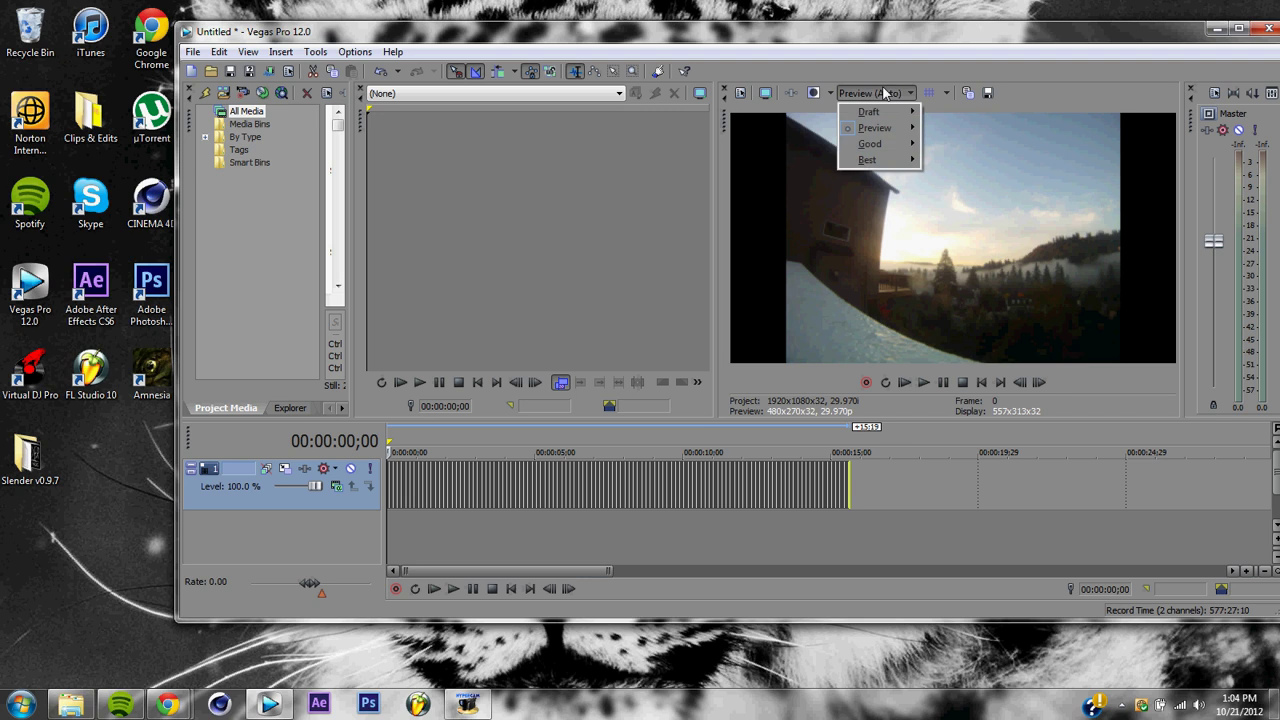
click(885, 92)
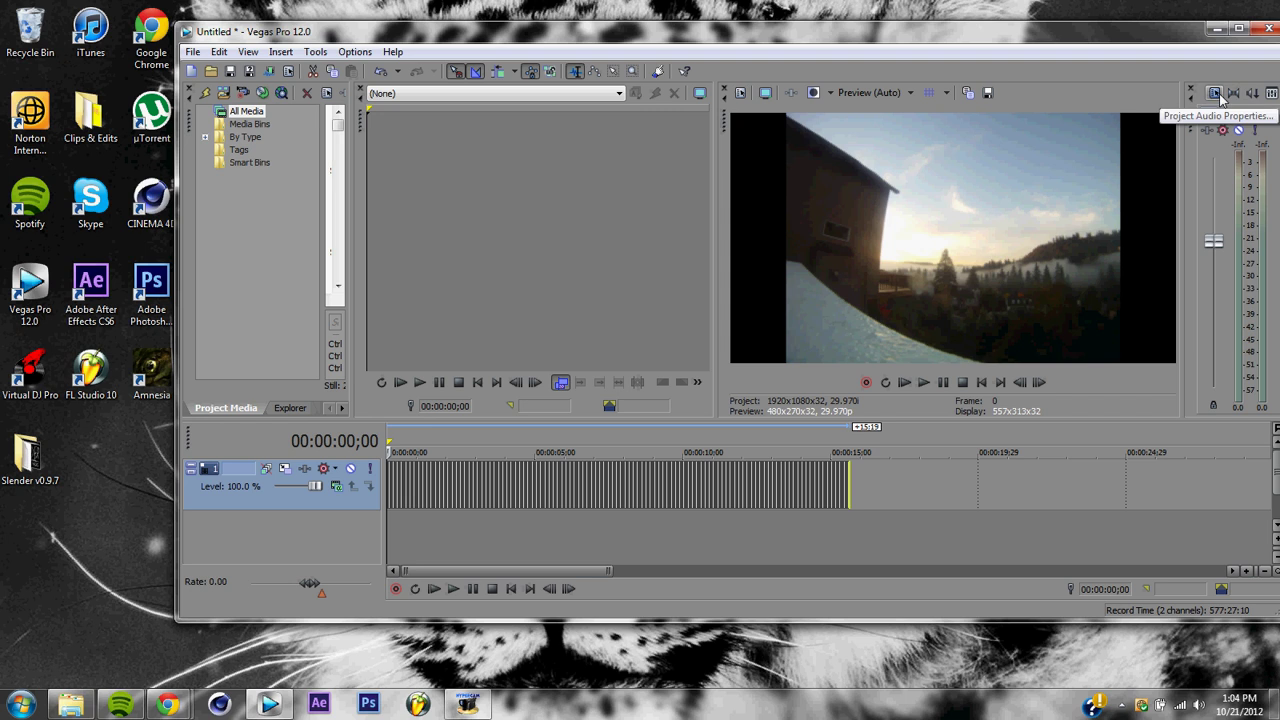
- Match project video to a Desktop sunrise JPEG, giving 2592x1944 progressive at 29.970 fps
click(739, 93)
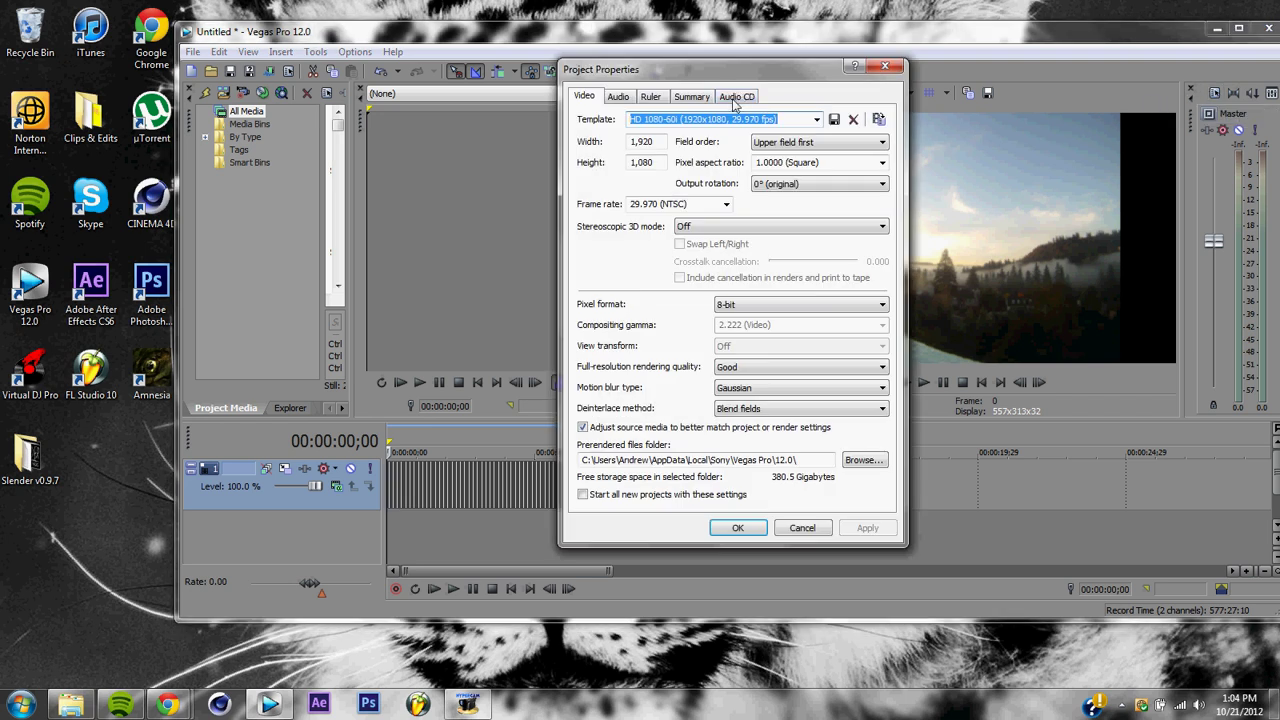
click(878, 120)
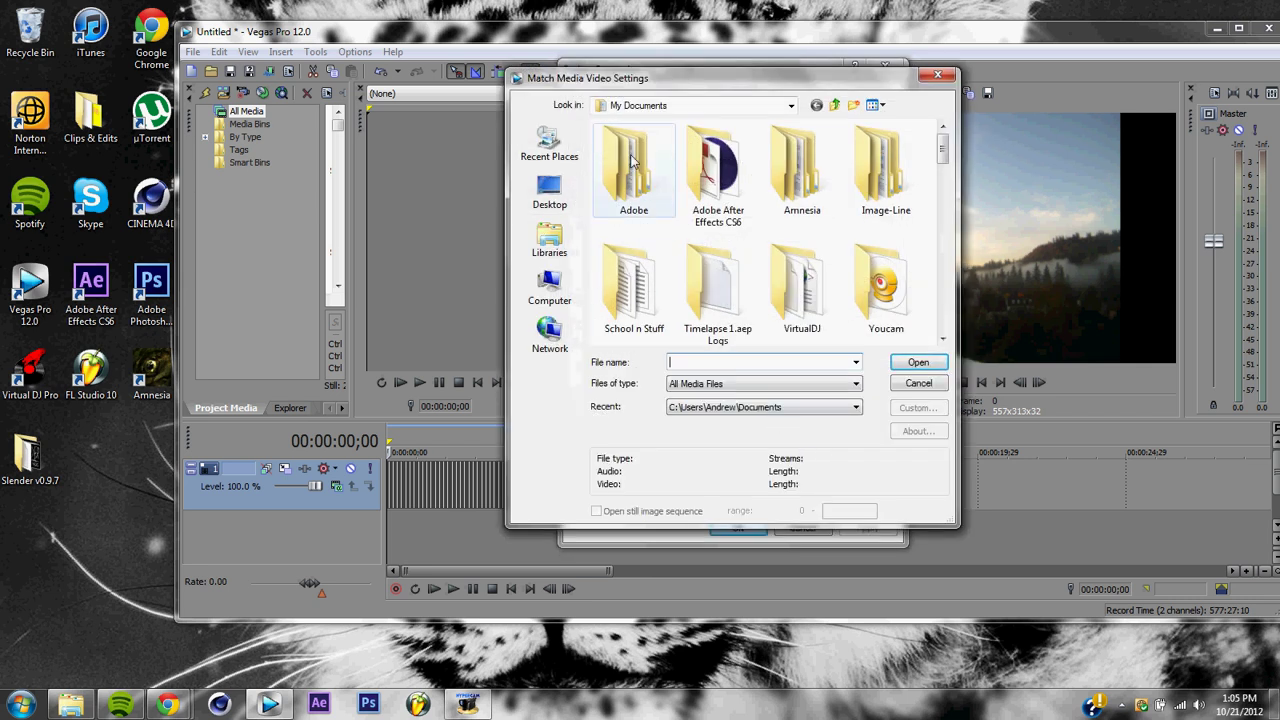
click(549, 190)
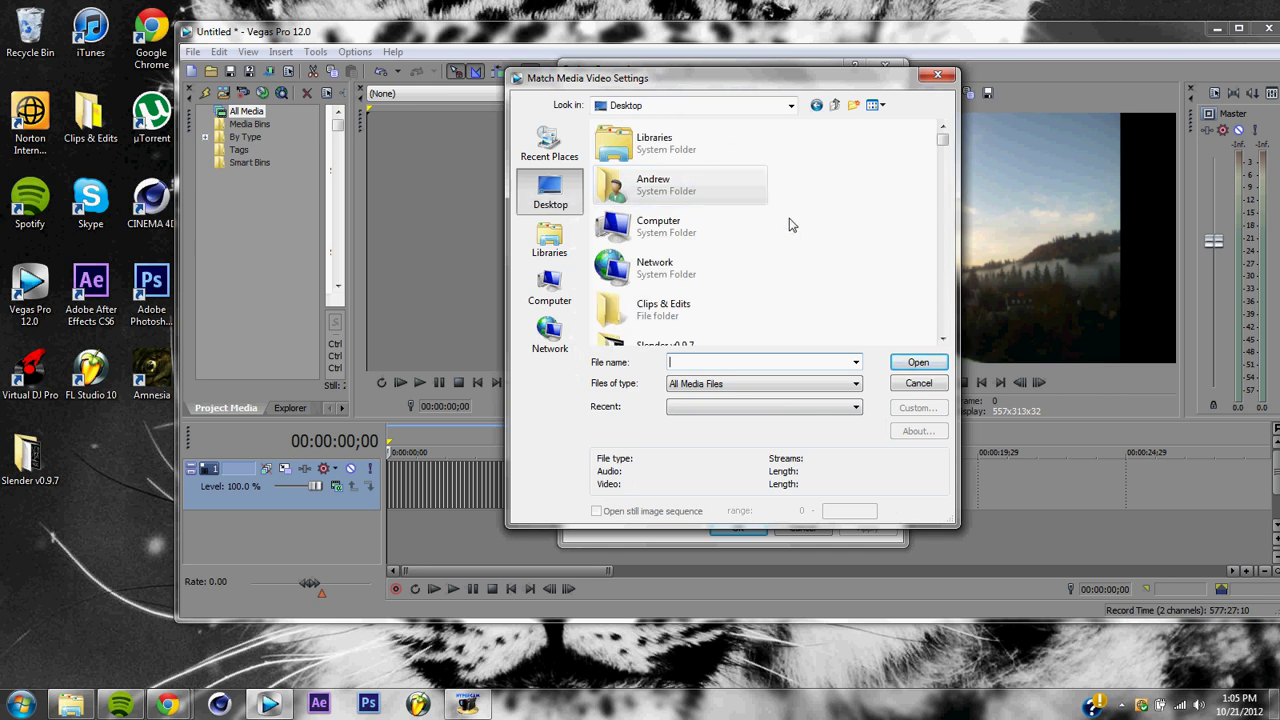
drag(943, 148, 963, 233)
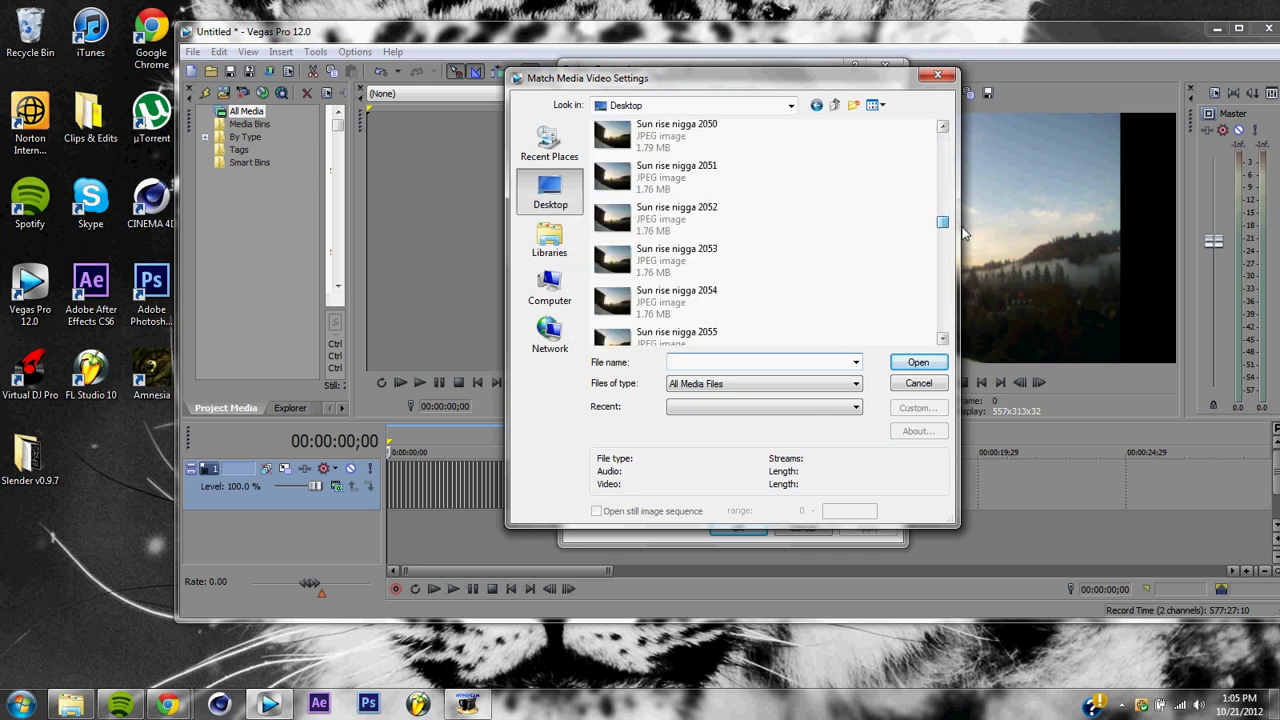
click(729, 229)
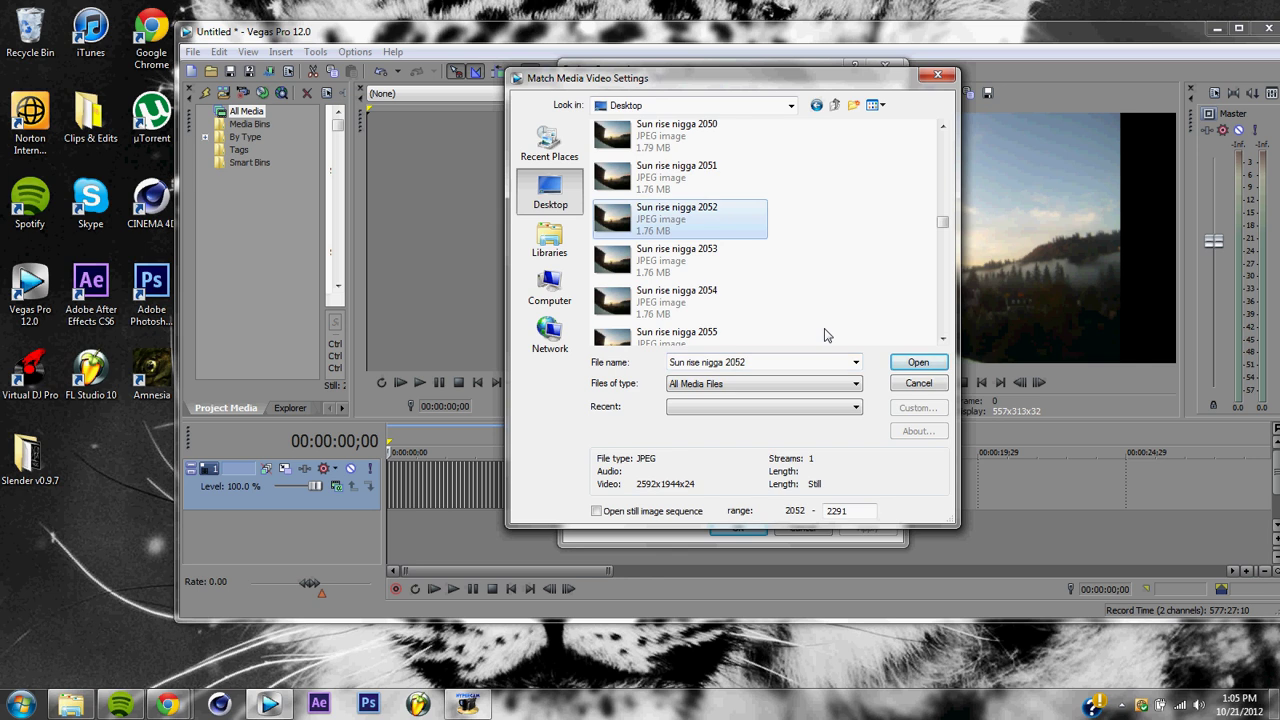
click(916, 363)
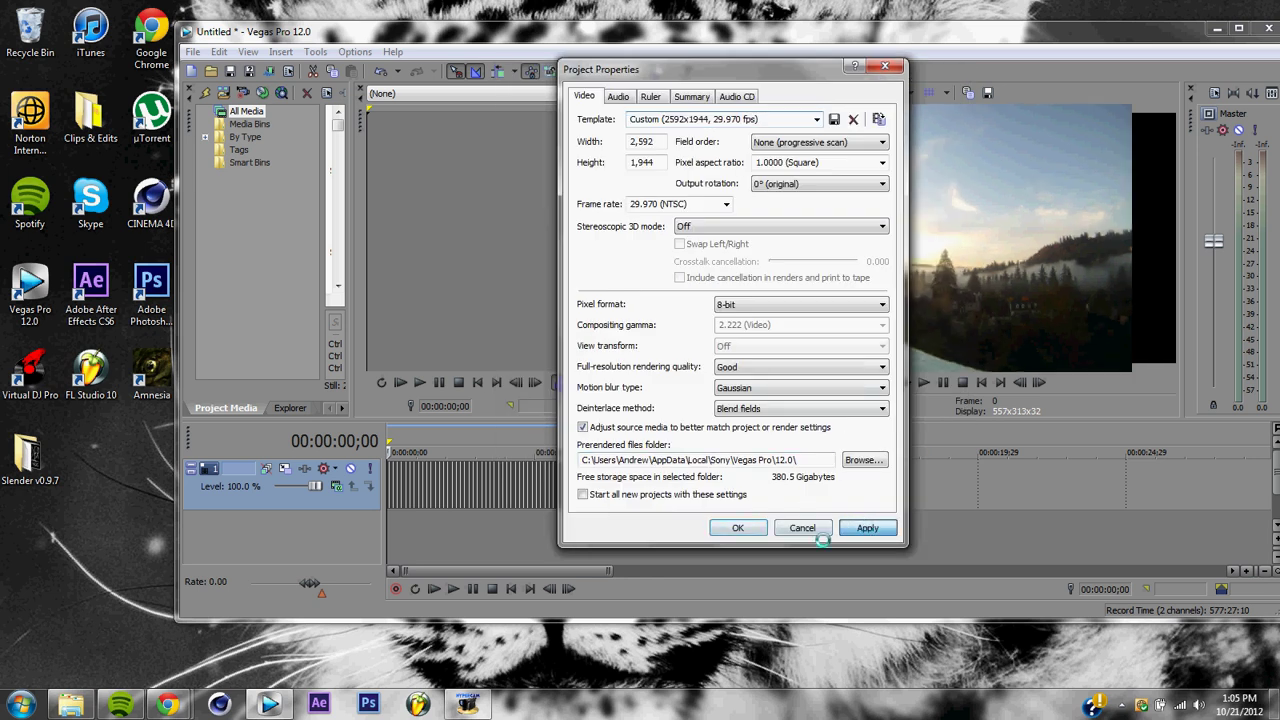
click(737, 528)
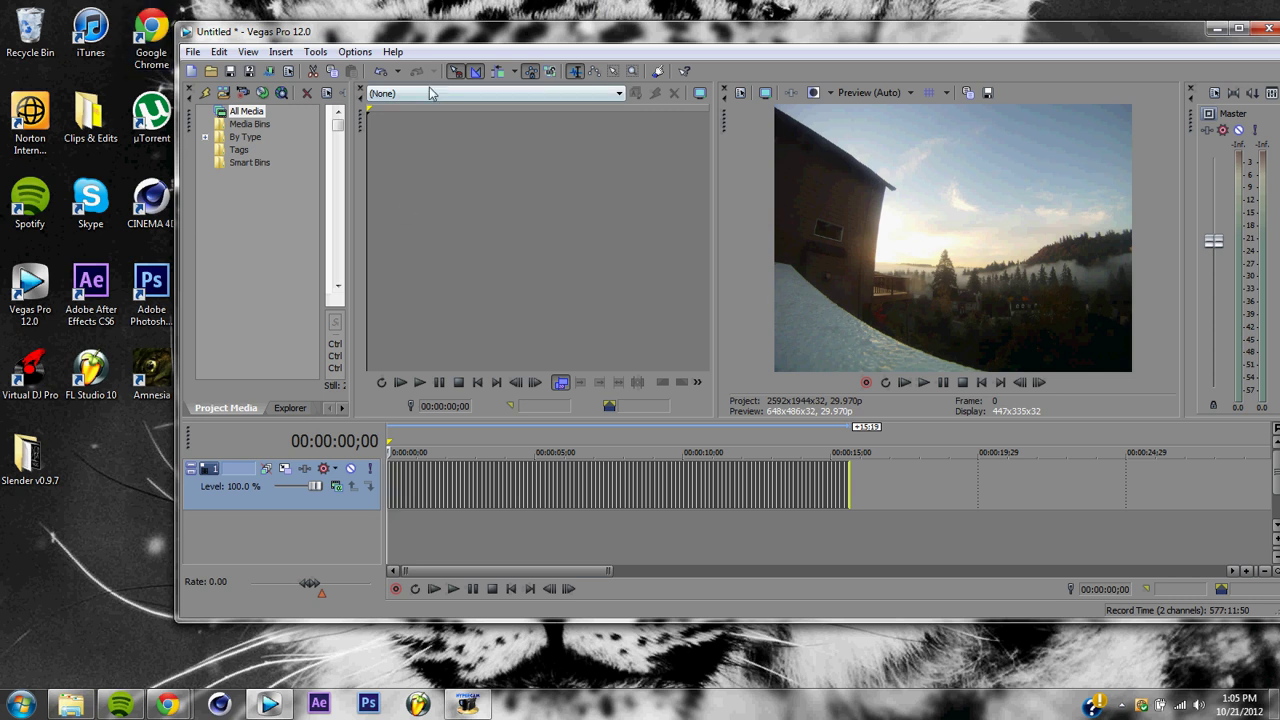
- Save the project as tl 1.veg, replacing the existing file
click(192, 52)
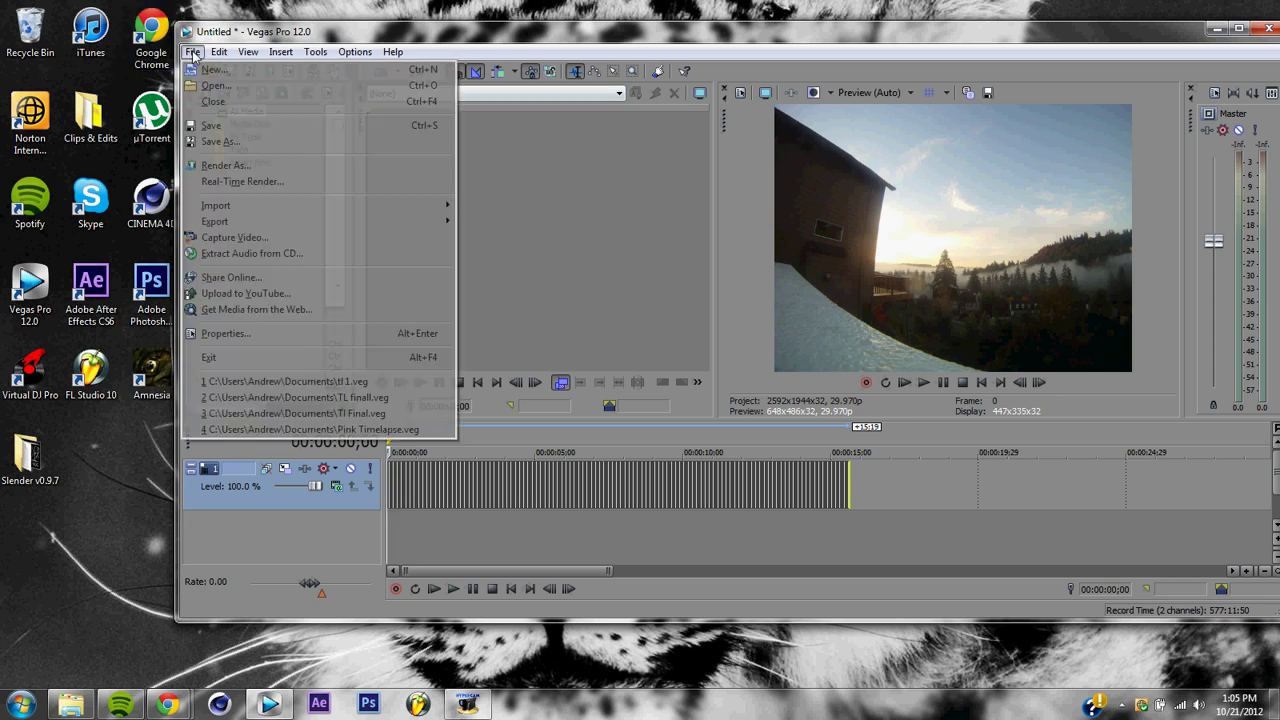
click(236, 141)
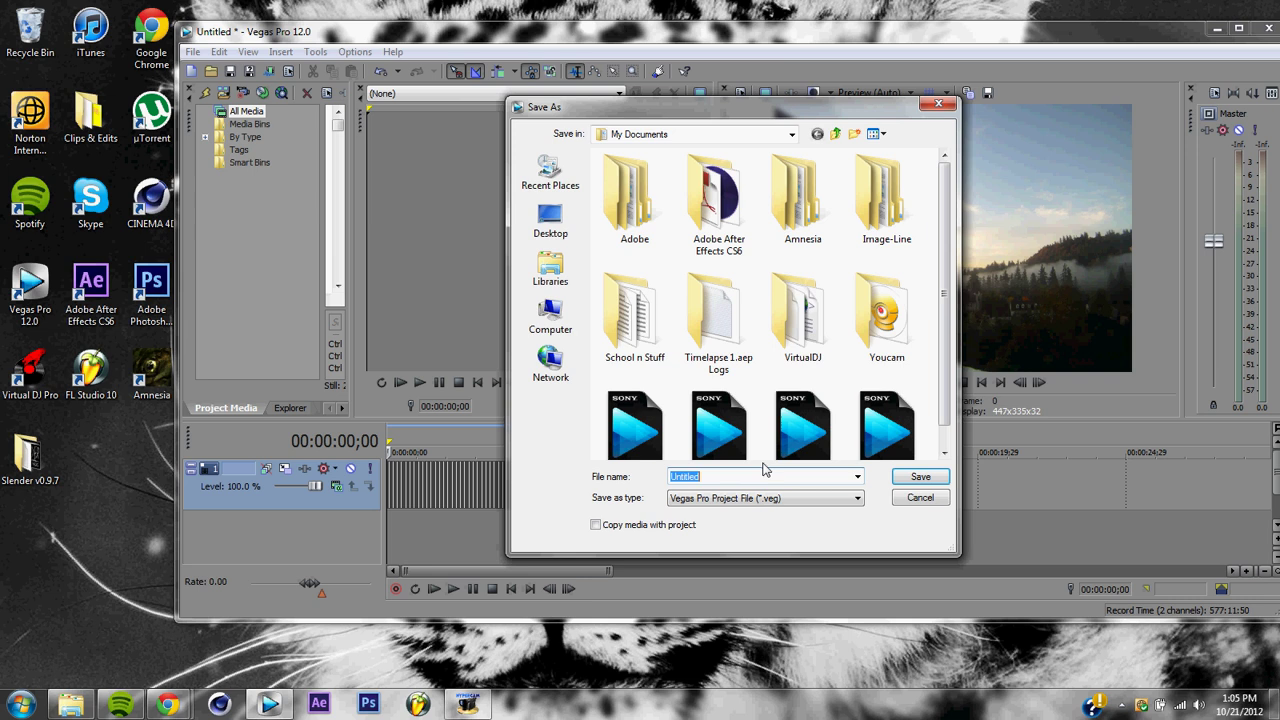
text(tl 1)
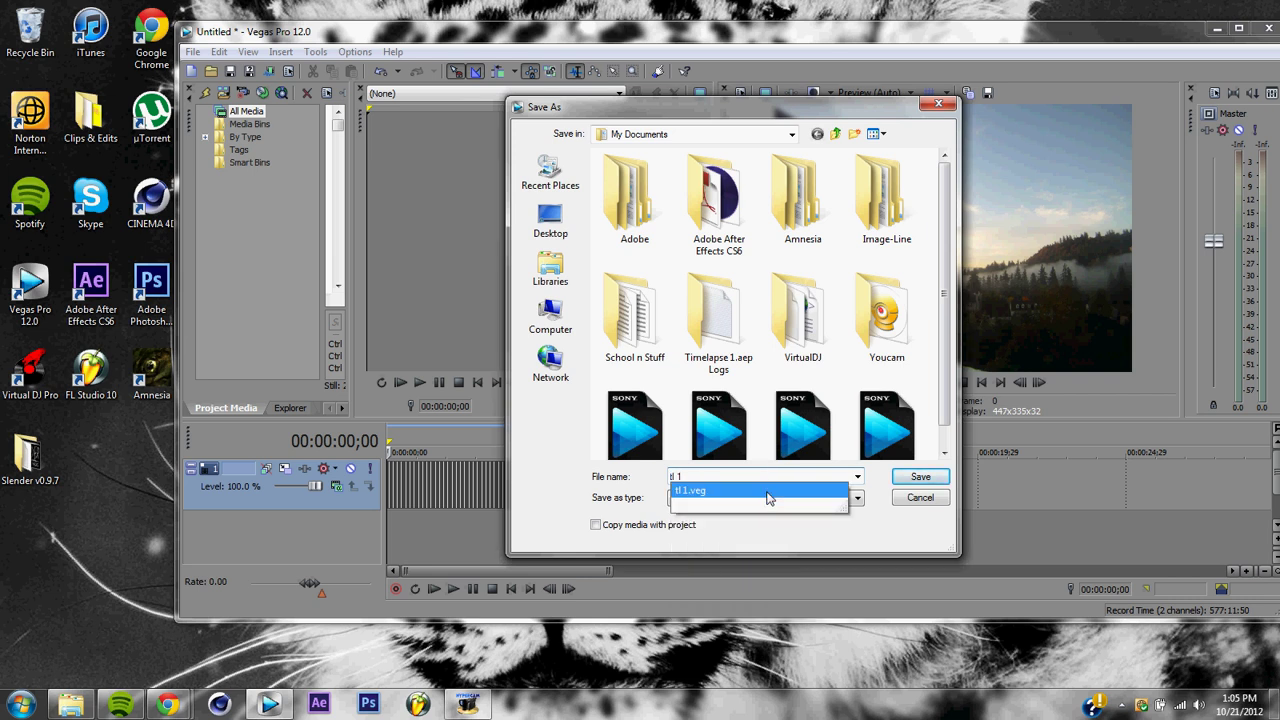
click(918, 477)
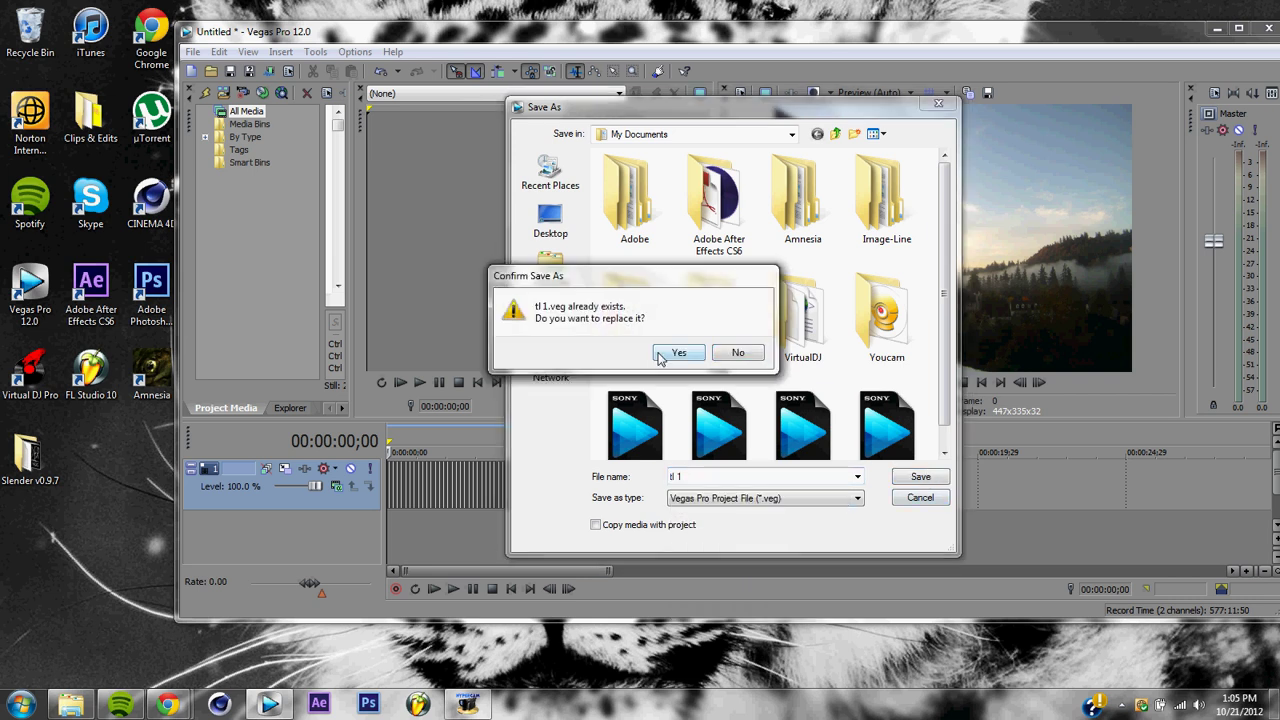
click(663, 352)
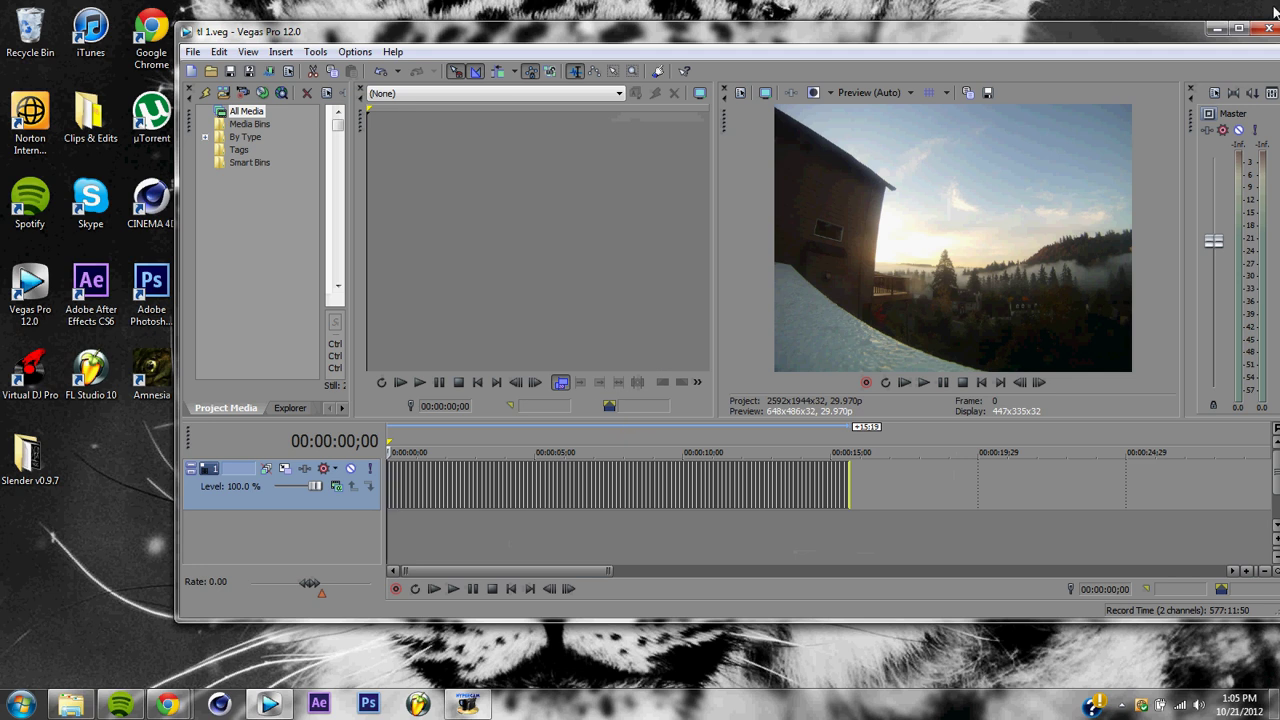
- Start another new project with the default settings
click(192, 51)
click(205, 69)
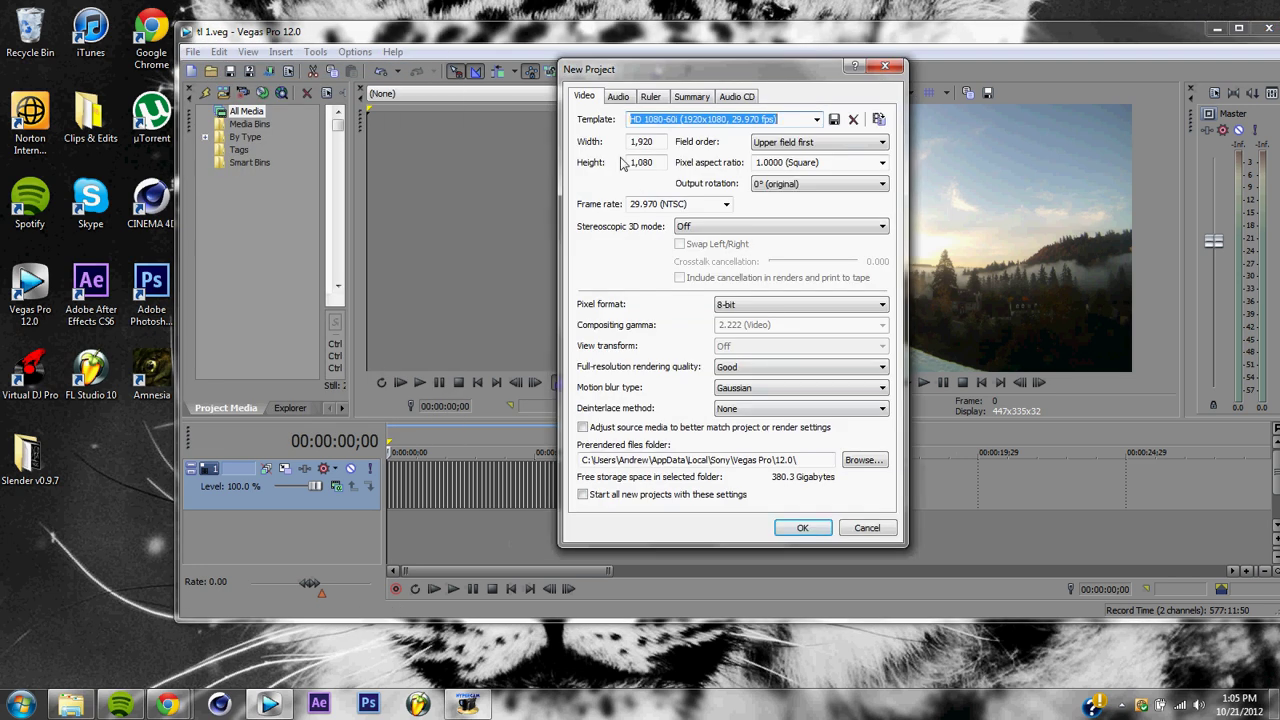
click(802, 528)
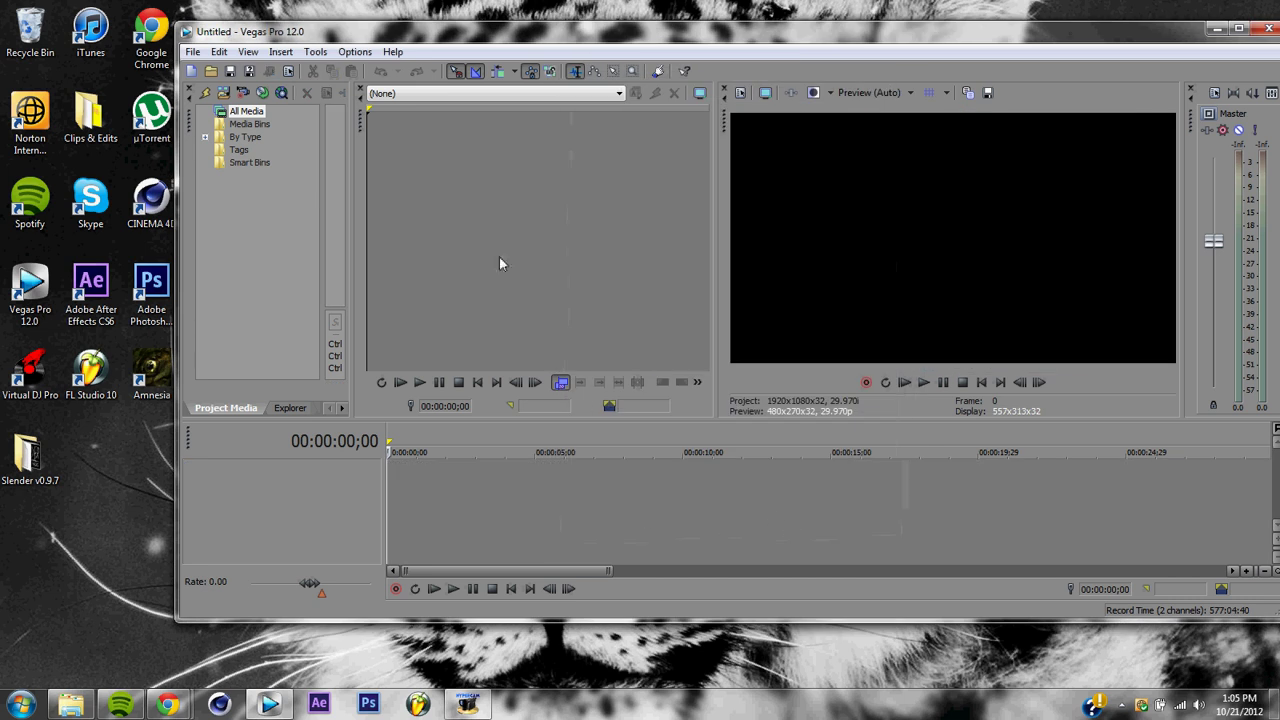
- Minimize Vegas, search the Start menu for 'tl 1' and drag the result toward Vegas
click(1216, 30)
click(22, 704)
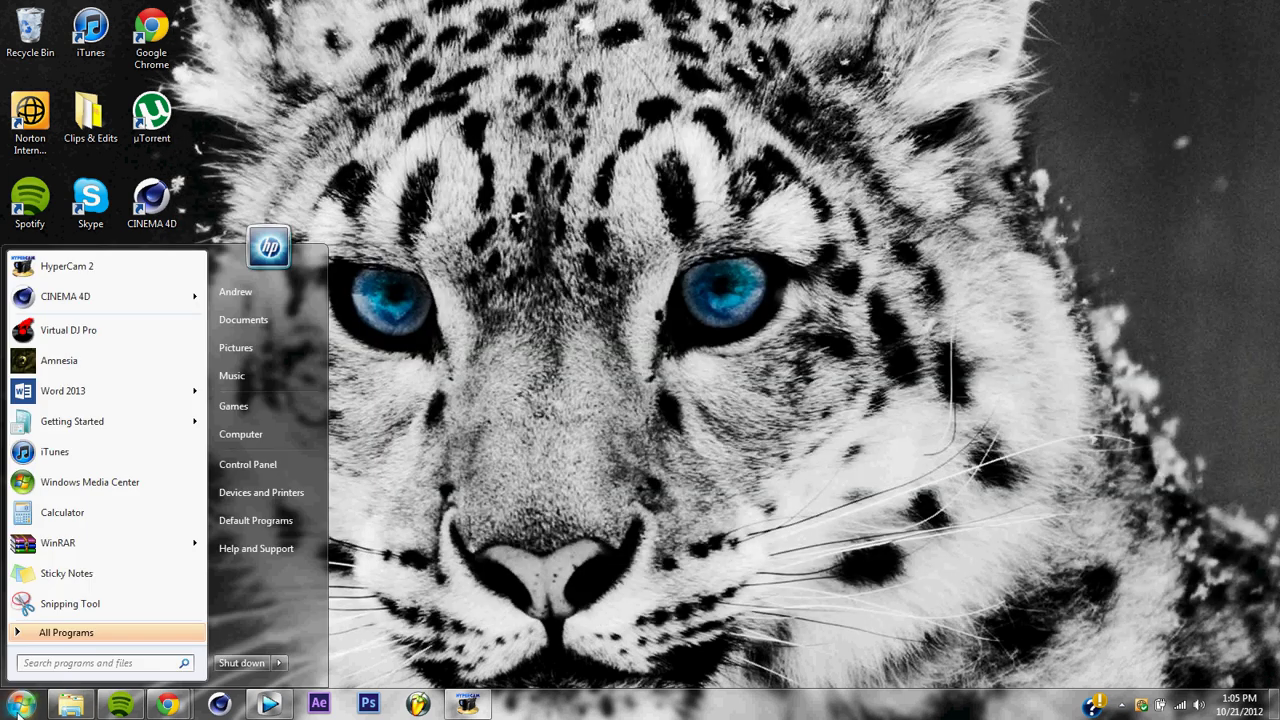
text(t)
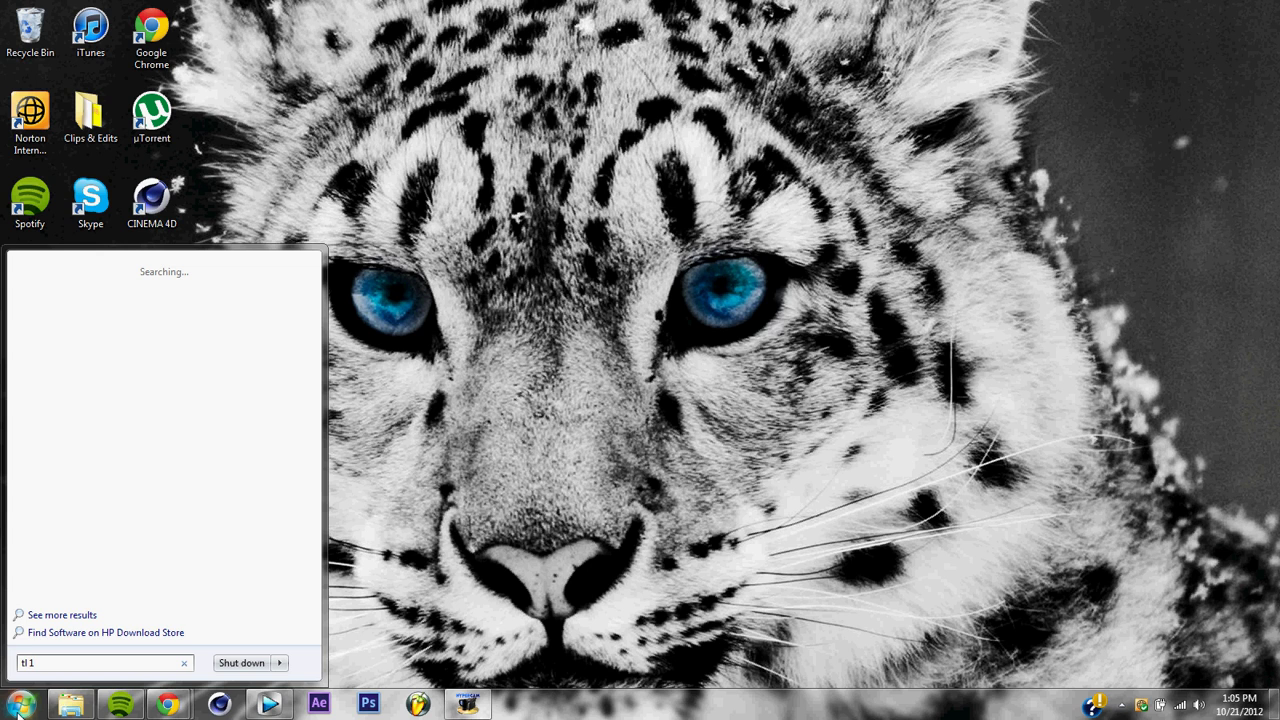
text(l 1)
drag(60, 289, 87, 628)
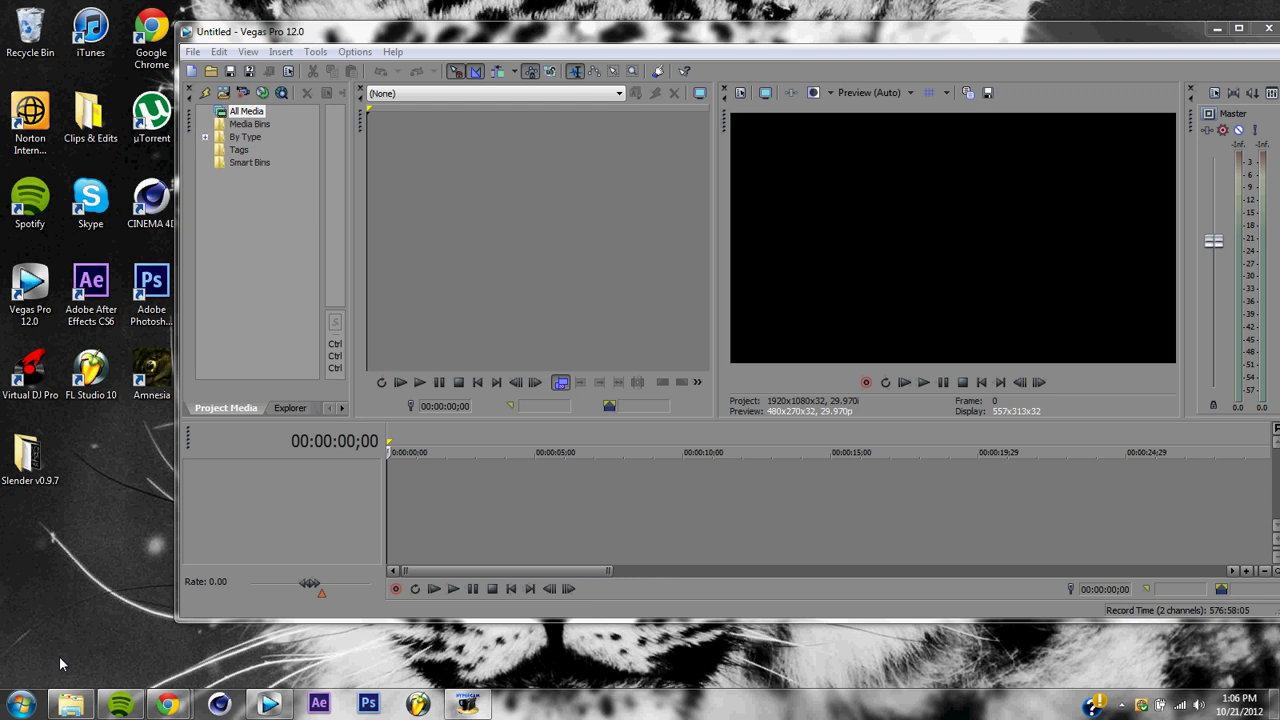
- Search 'tl' again, drop tl 1 onto the Vegas timeline, and match project settings to it
click(22, 704)
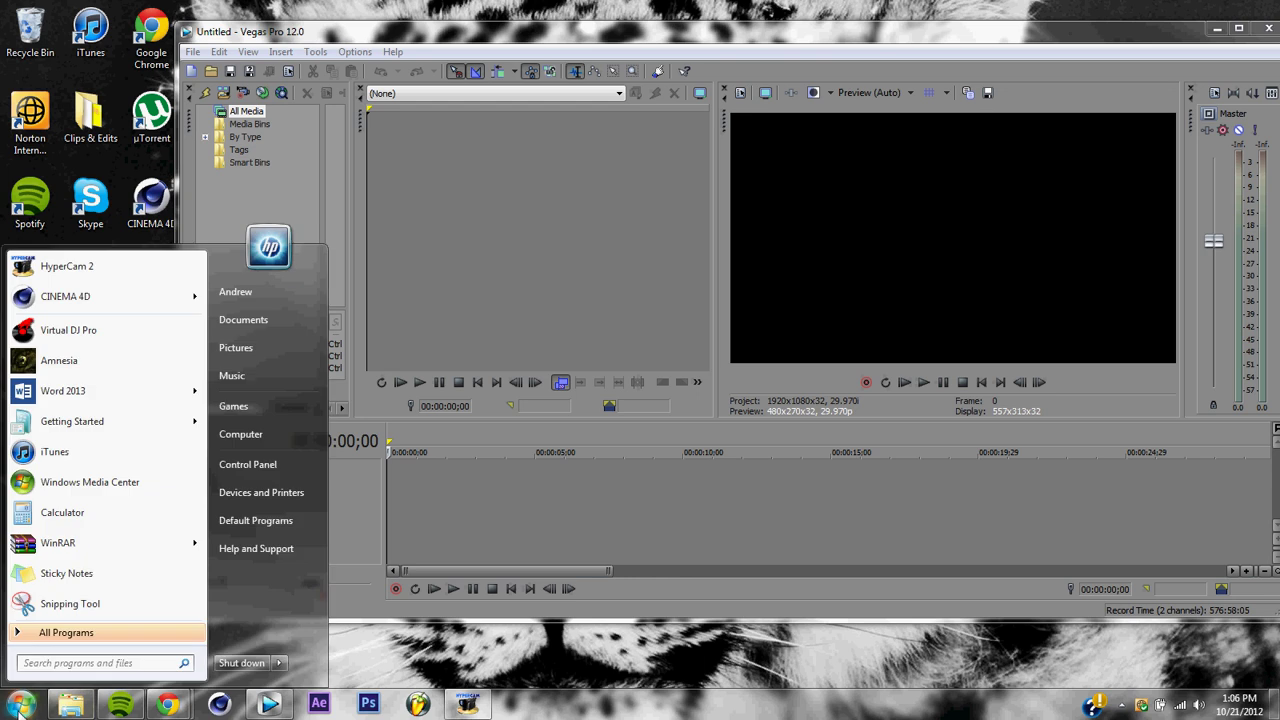
text(tl)
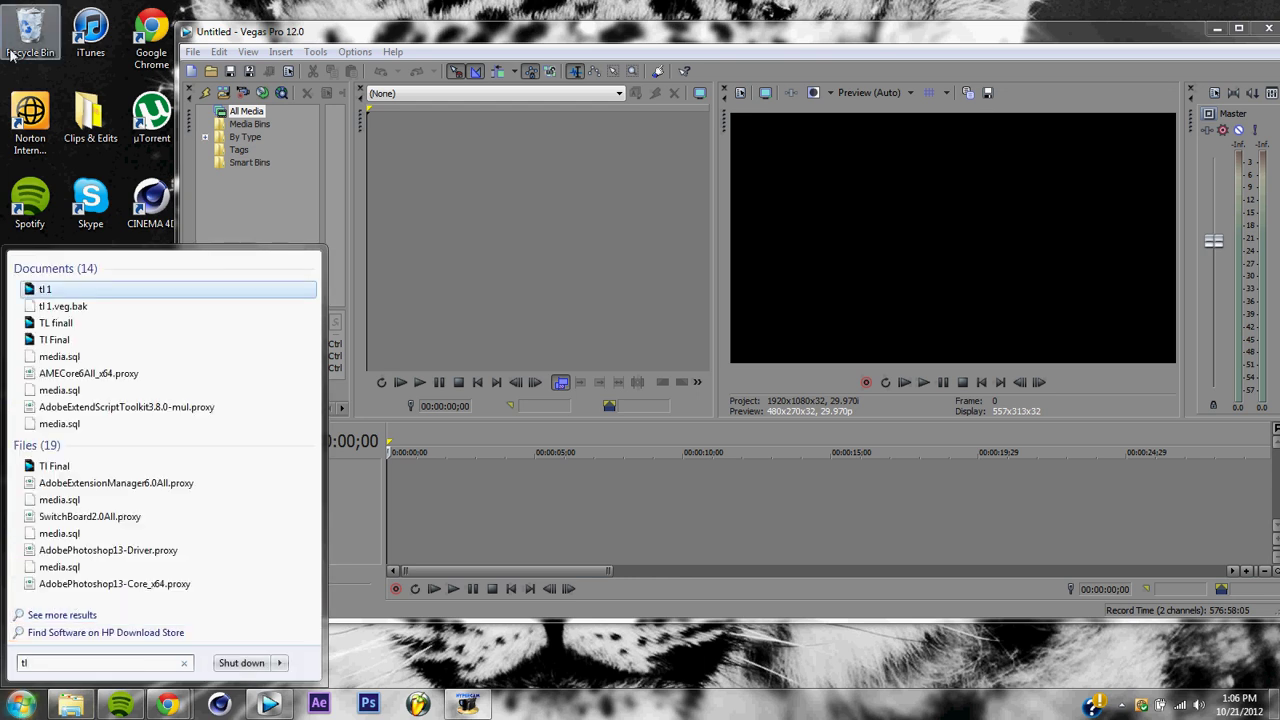
drag(82, 296, 482, 508)
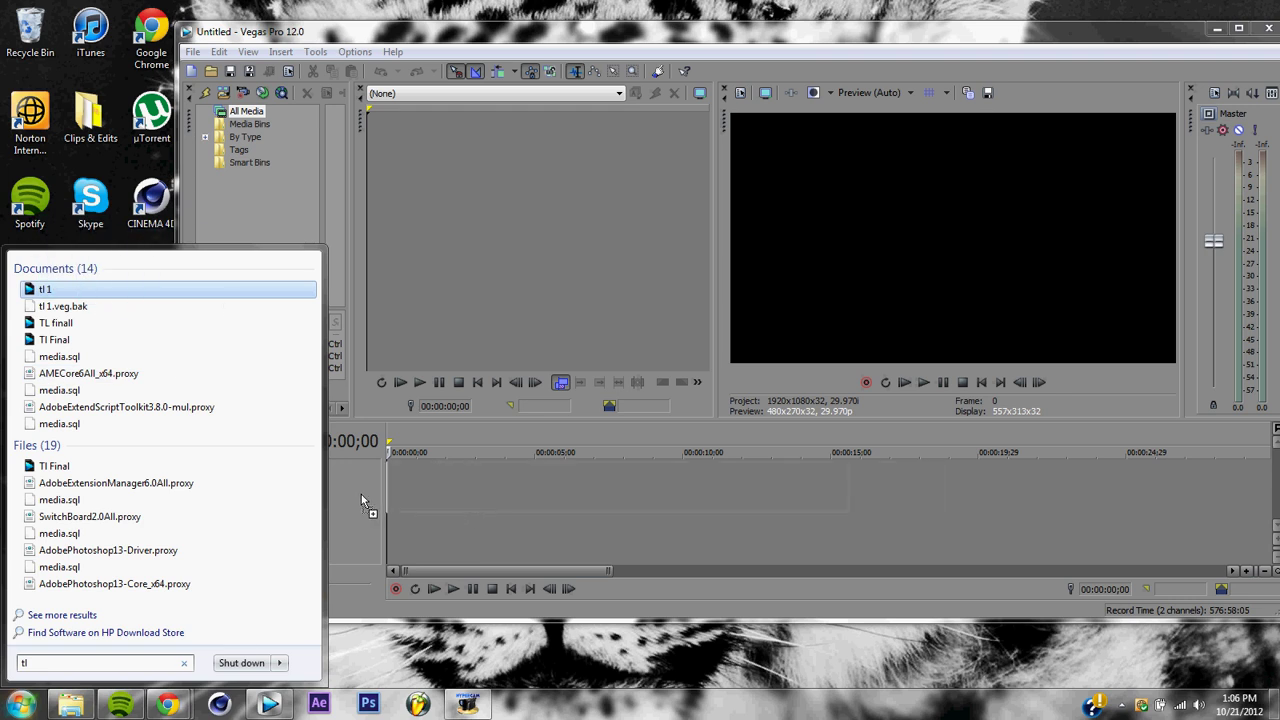
drag(361, 494, 361, 494)
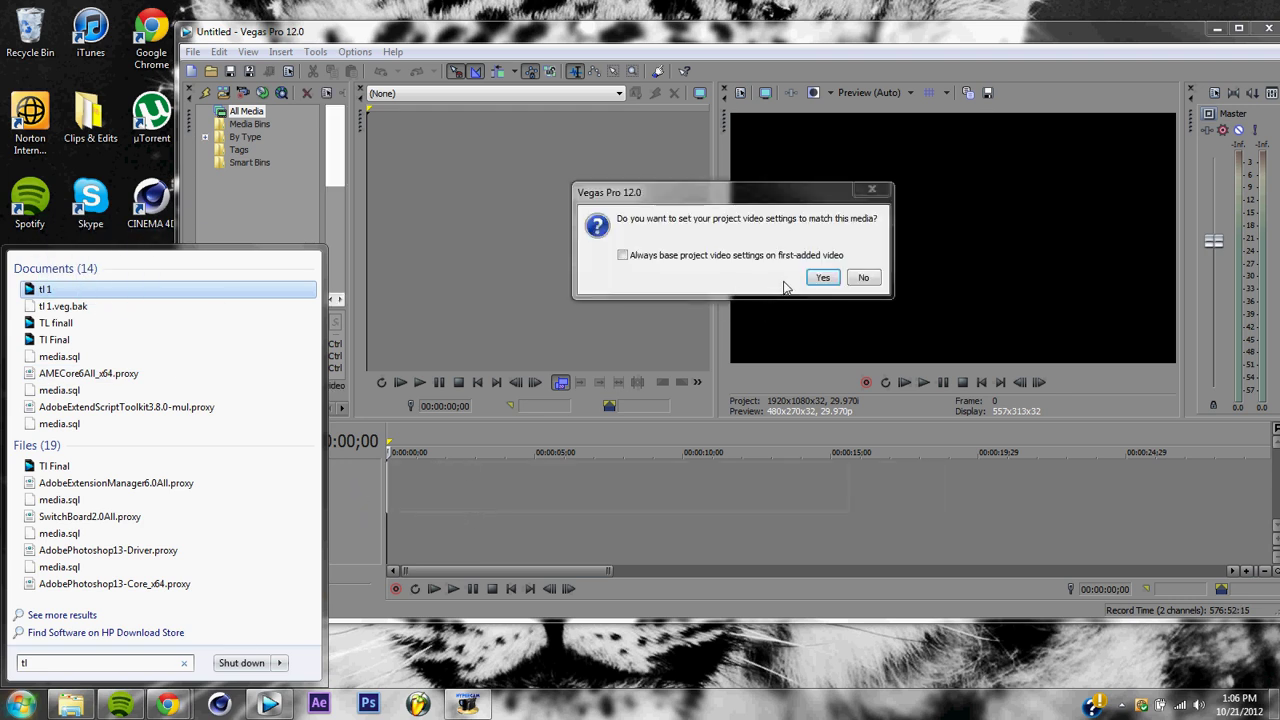
click(822, 278)
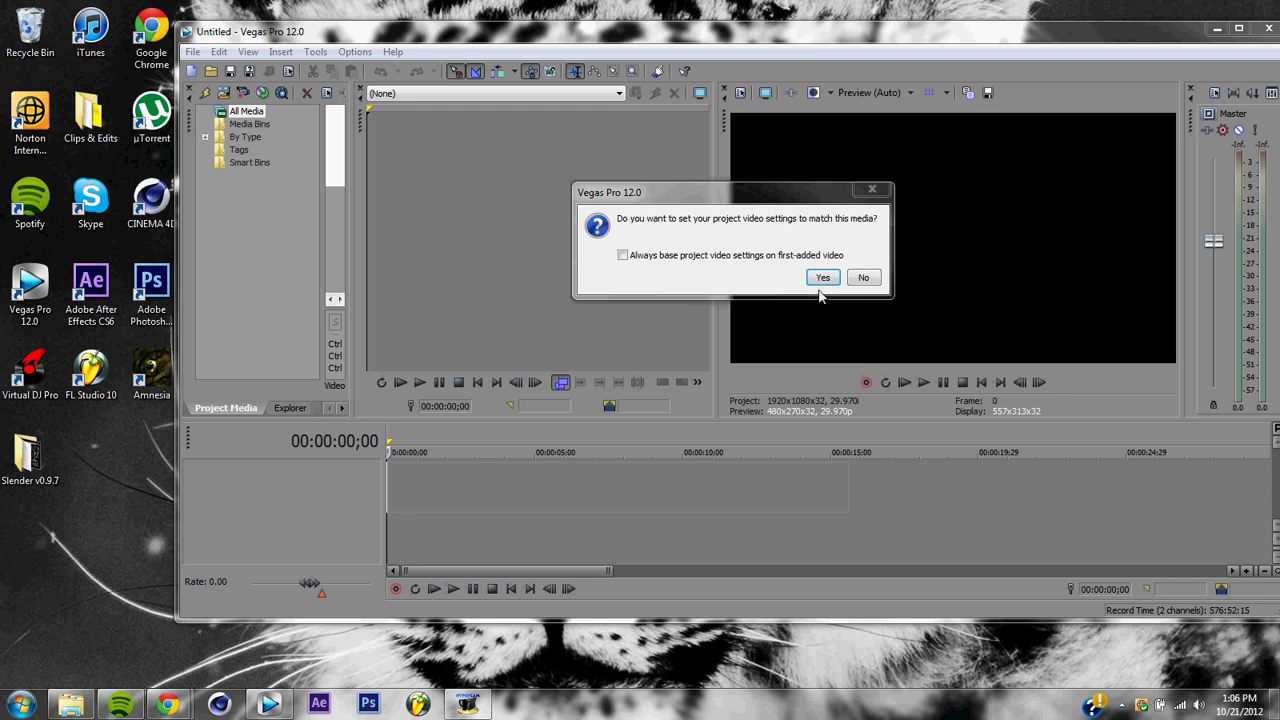
click(820, 278)
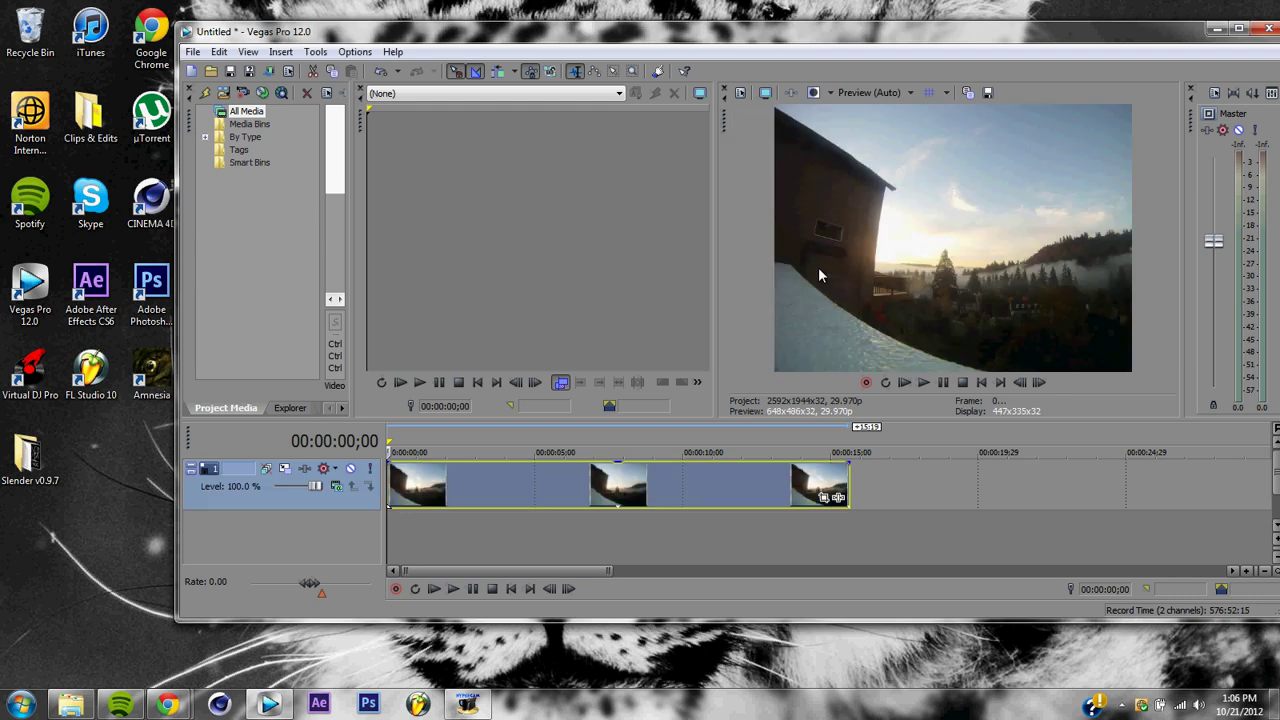
click(467, 481)
click(524, 481)
drag(658, 476, 661, 474)
double_click(662, 480)
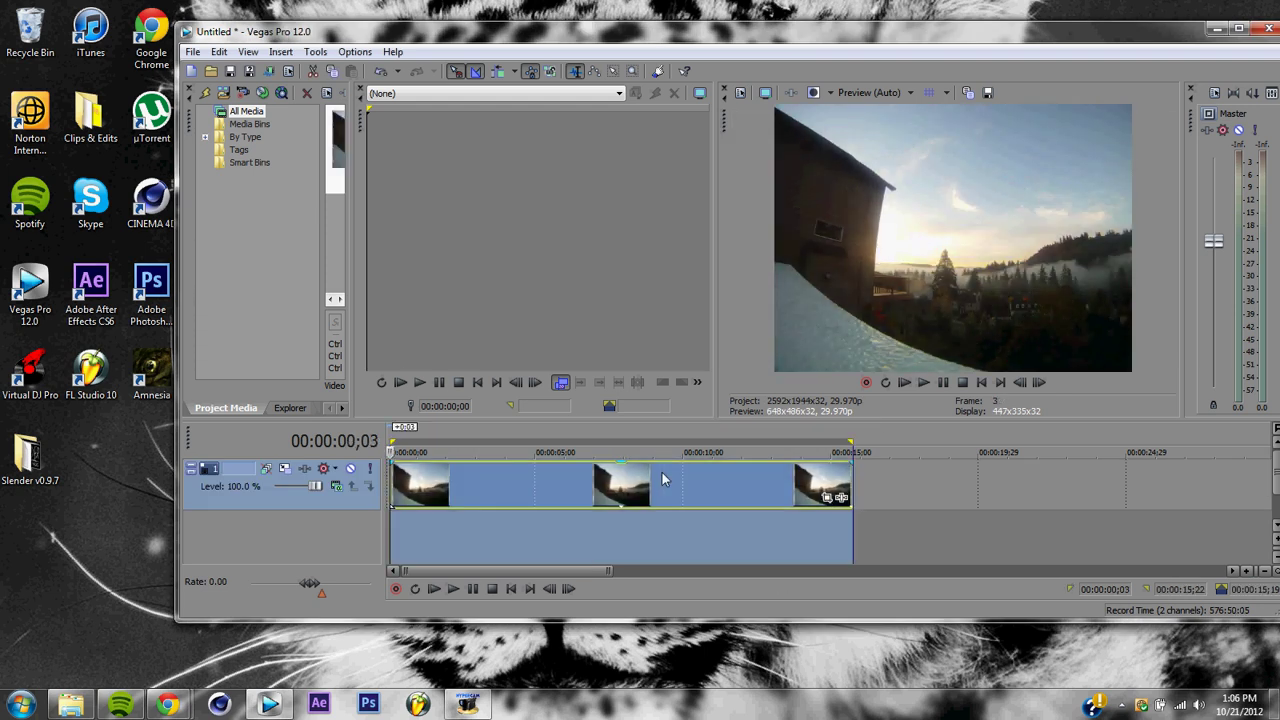
click(889, 523)
click(725, 552)
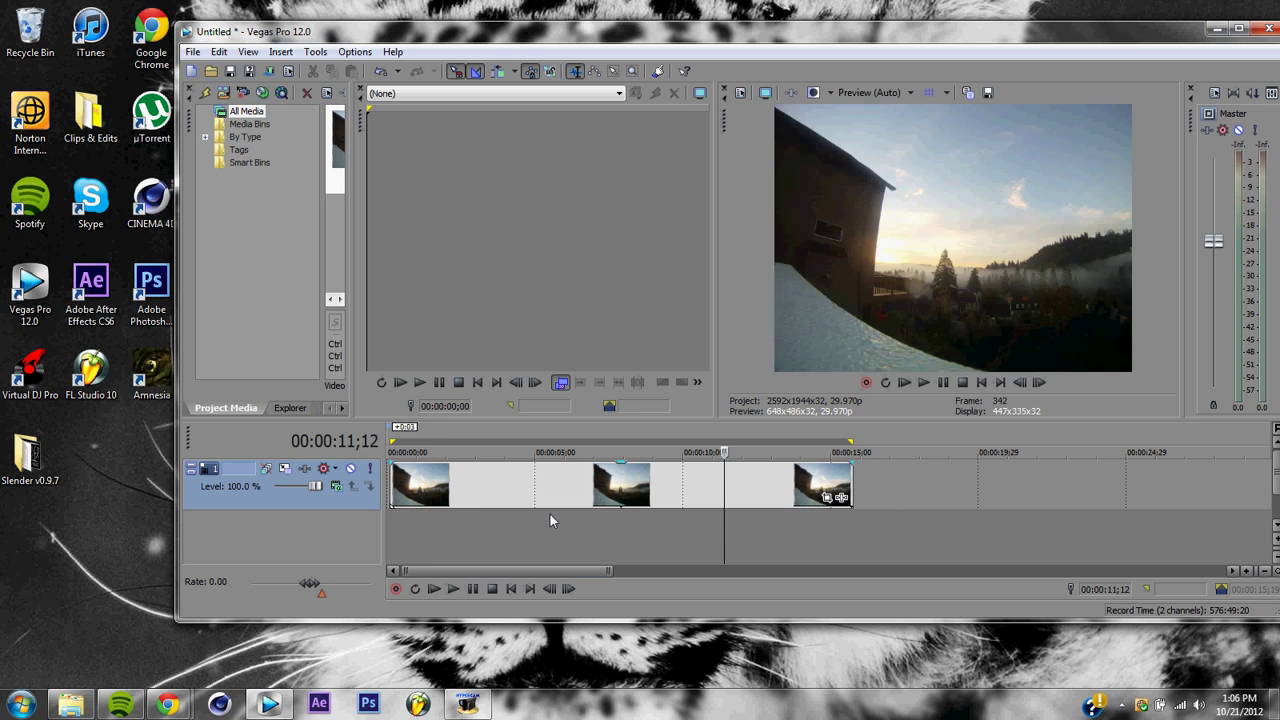
drag(518, 502, 514, 502)
click(499, 545)
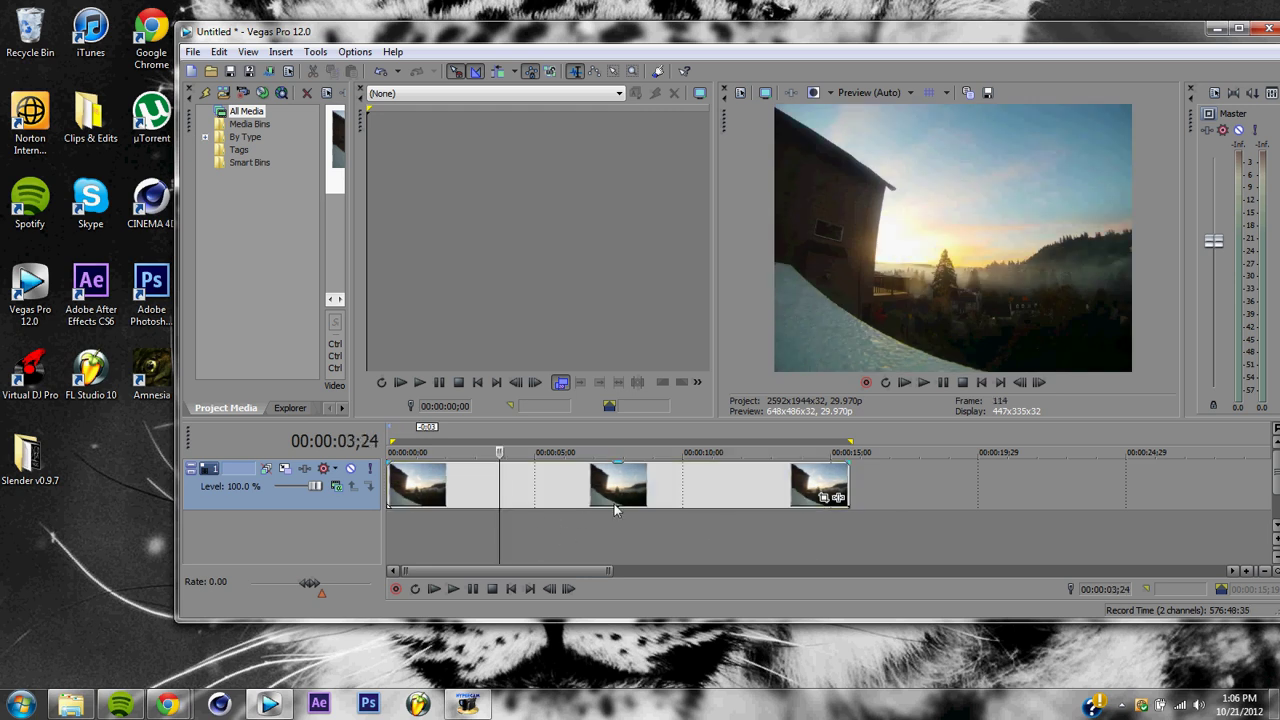
click(430, 545)
key(space)
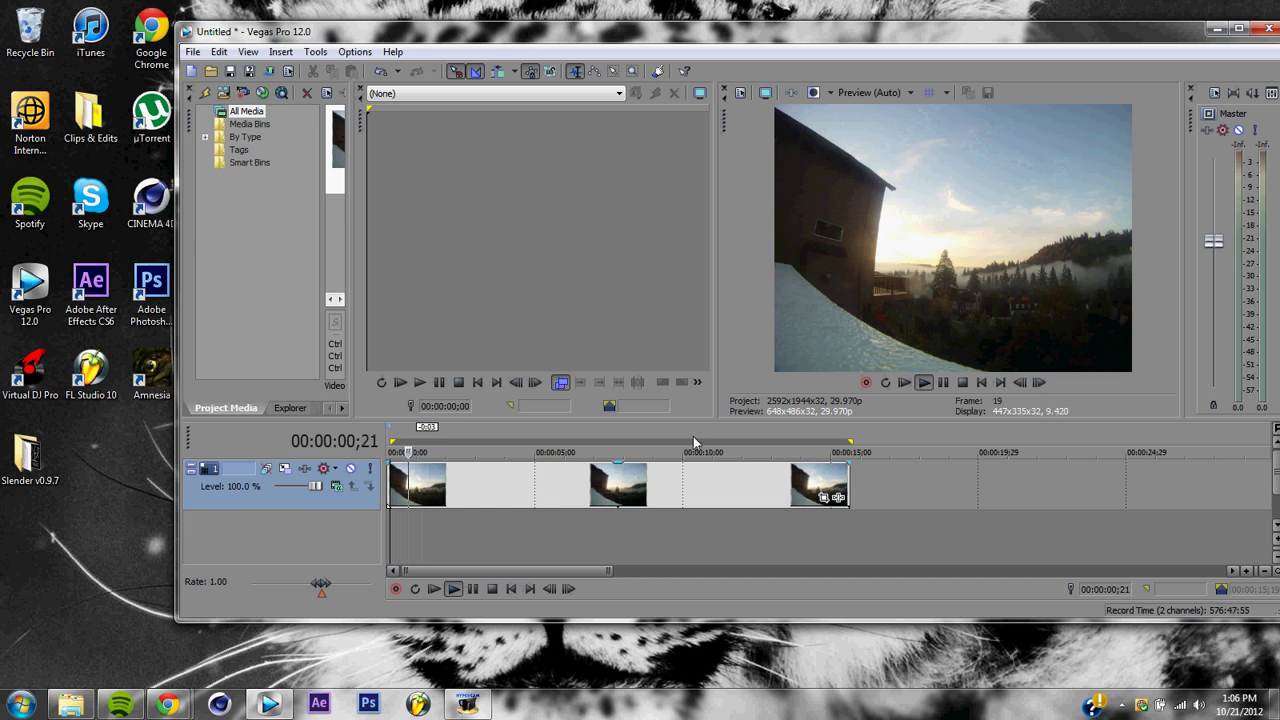
click(942, 382)
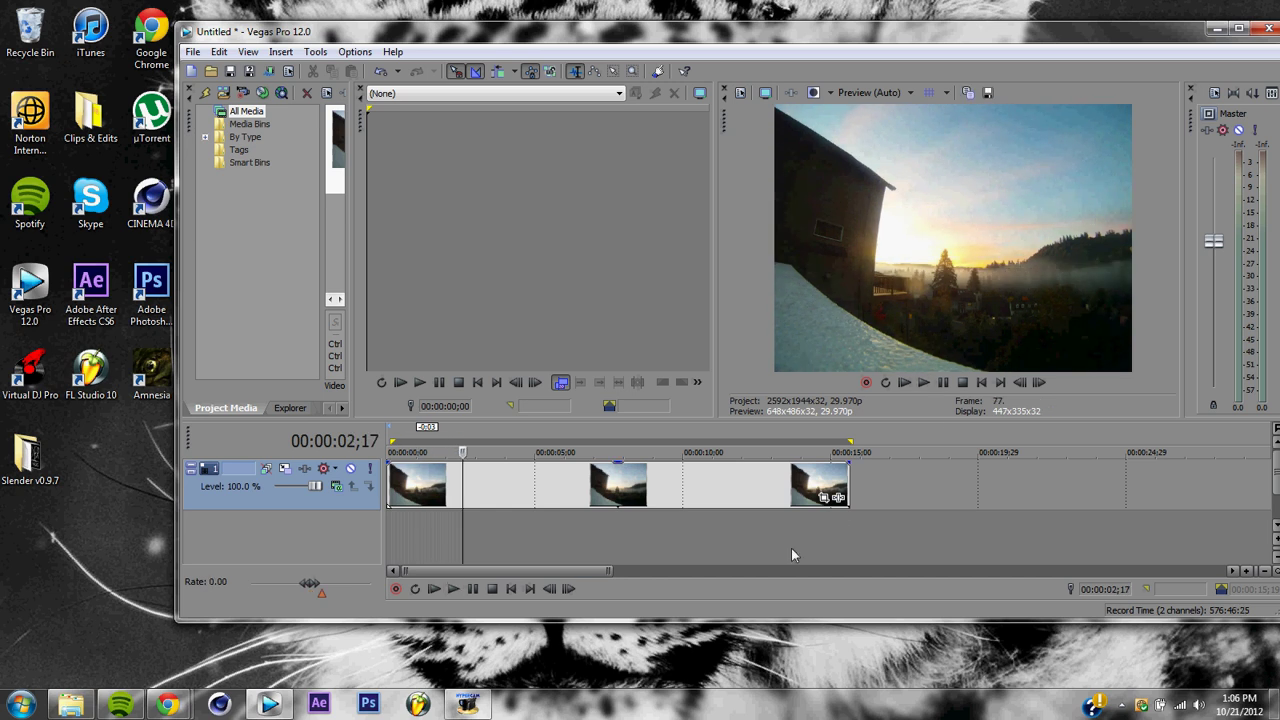
click(770, 528)
click(826, 525)
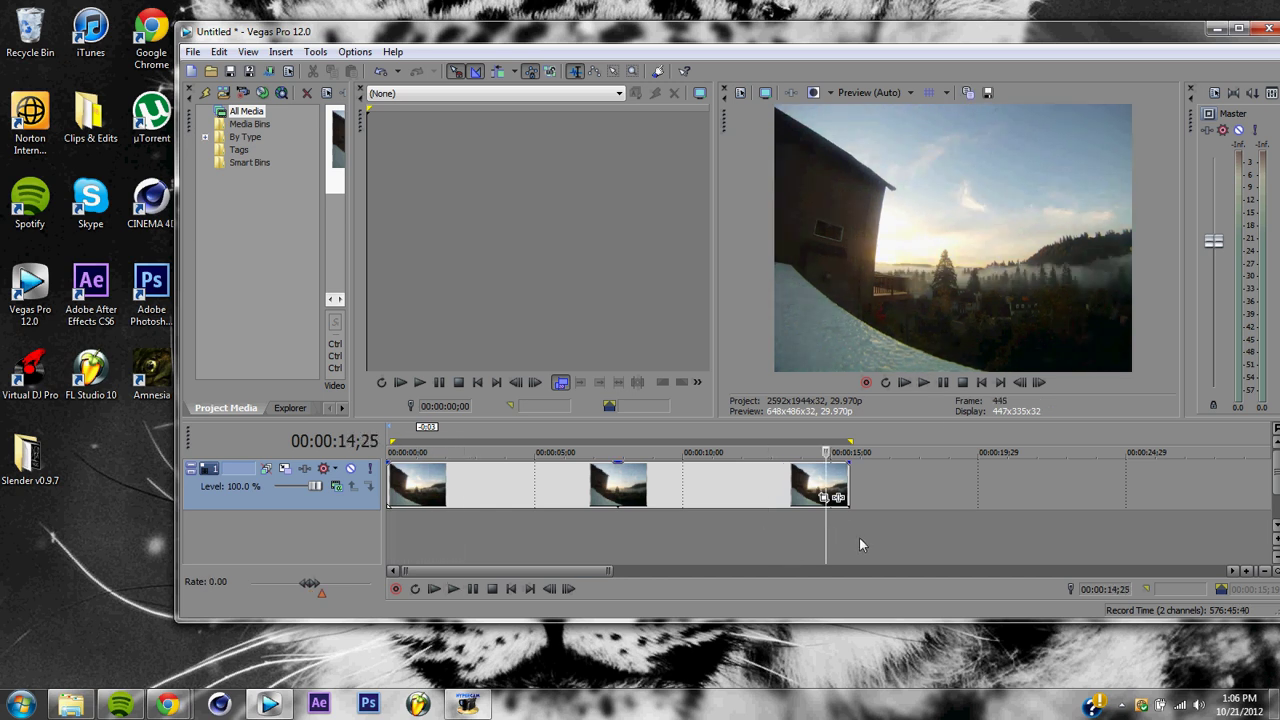
click(859, 538)
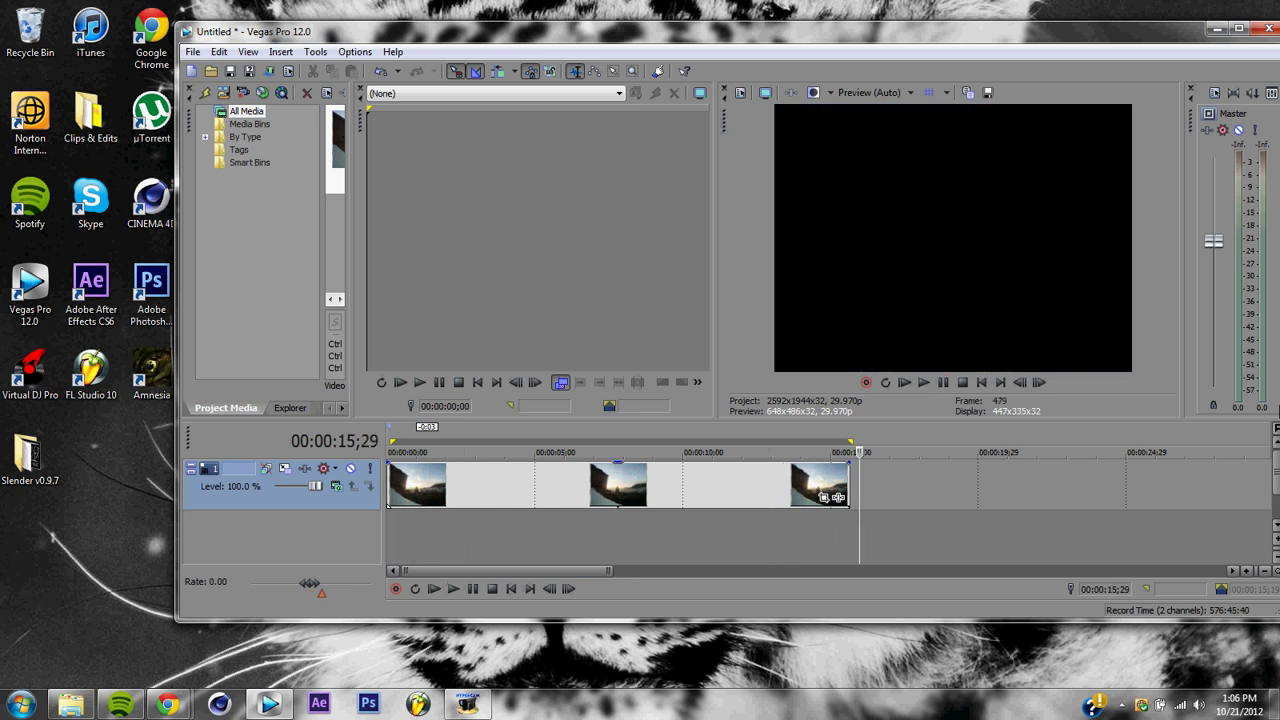
click(409, 529)
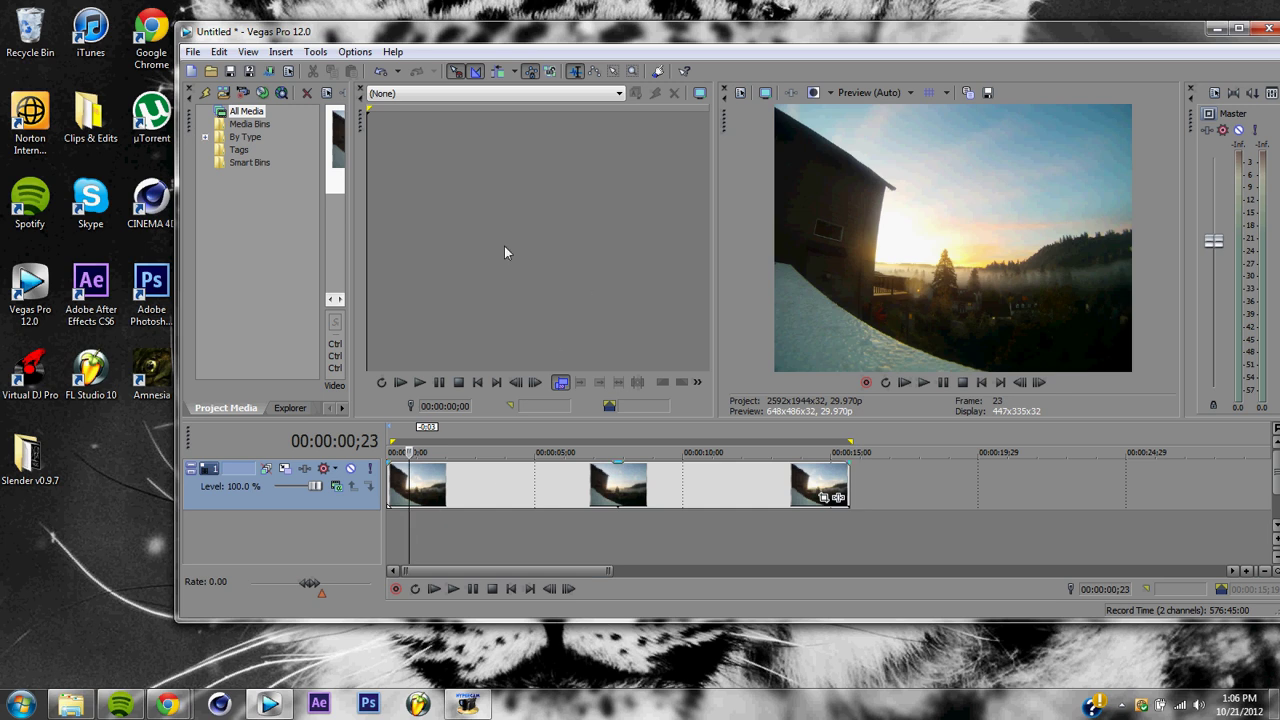
click(924, 383)
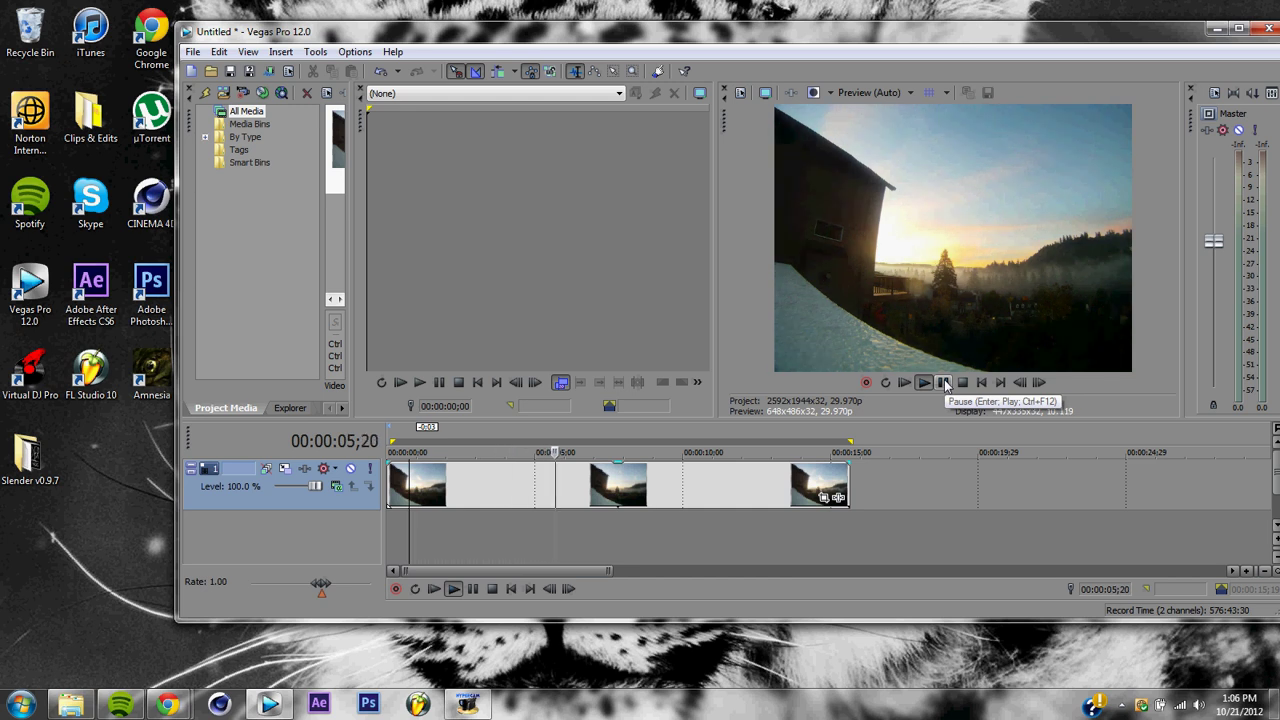
click(944, 383)
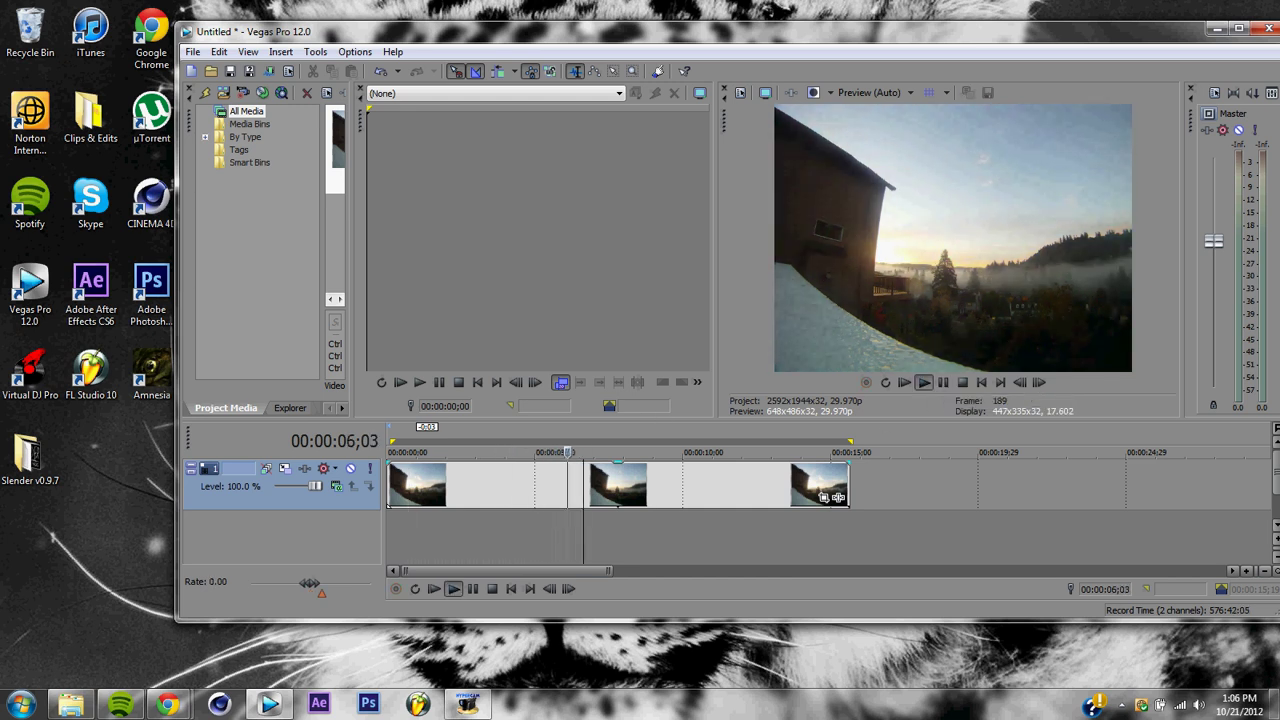
drag(567, 452, 473, 452)
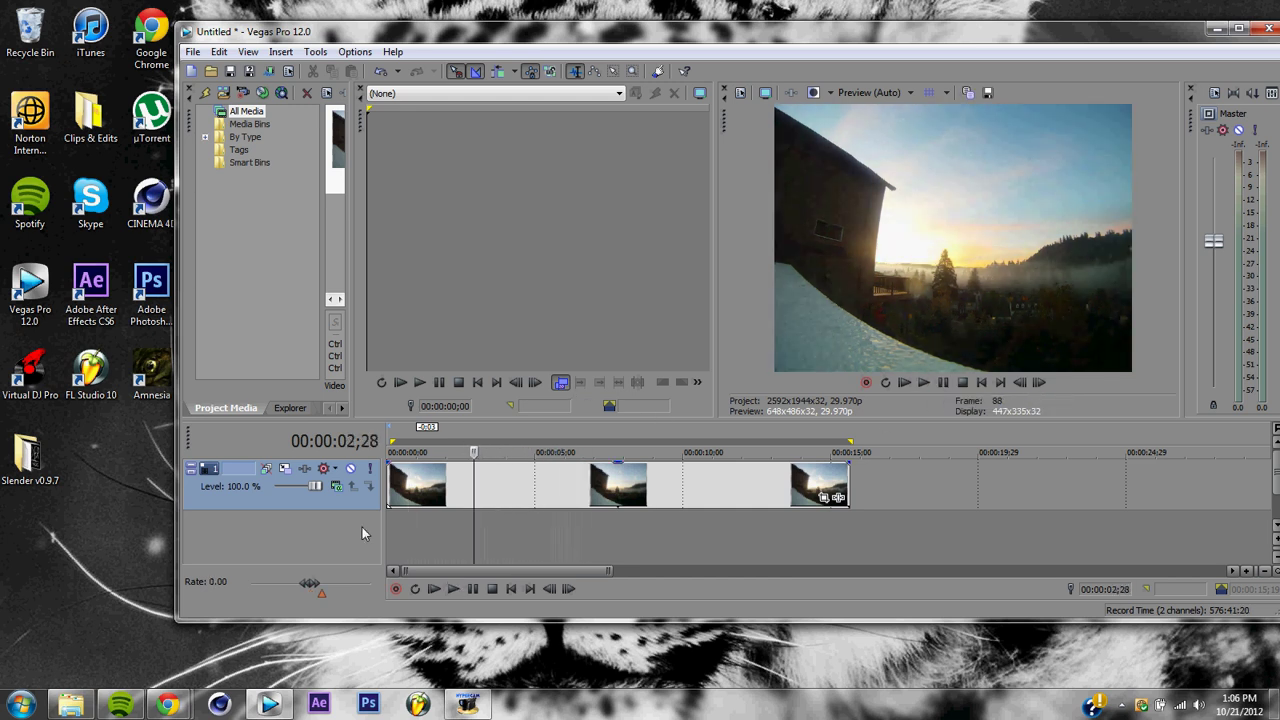
- Add Sony Color Curves to the tl 1 event and drag its curve into an S-shape
click(1236, 29)
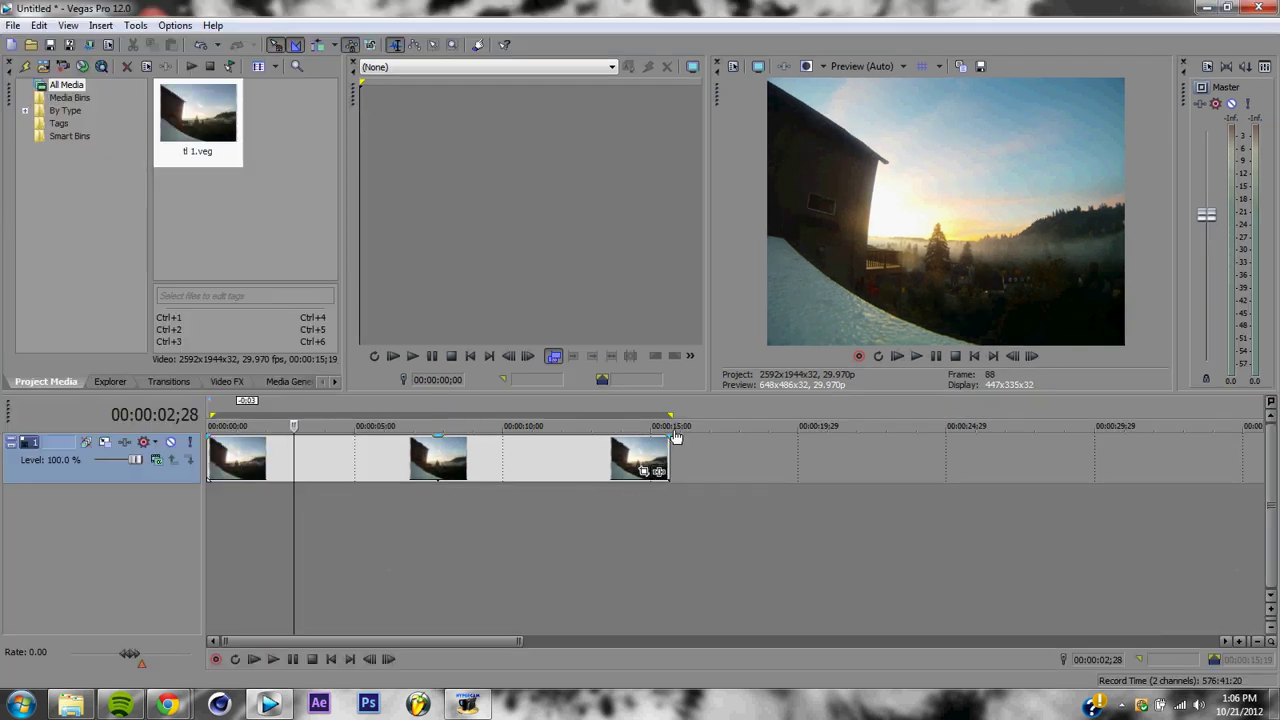
click(657, 472)
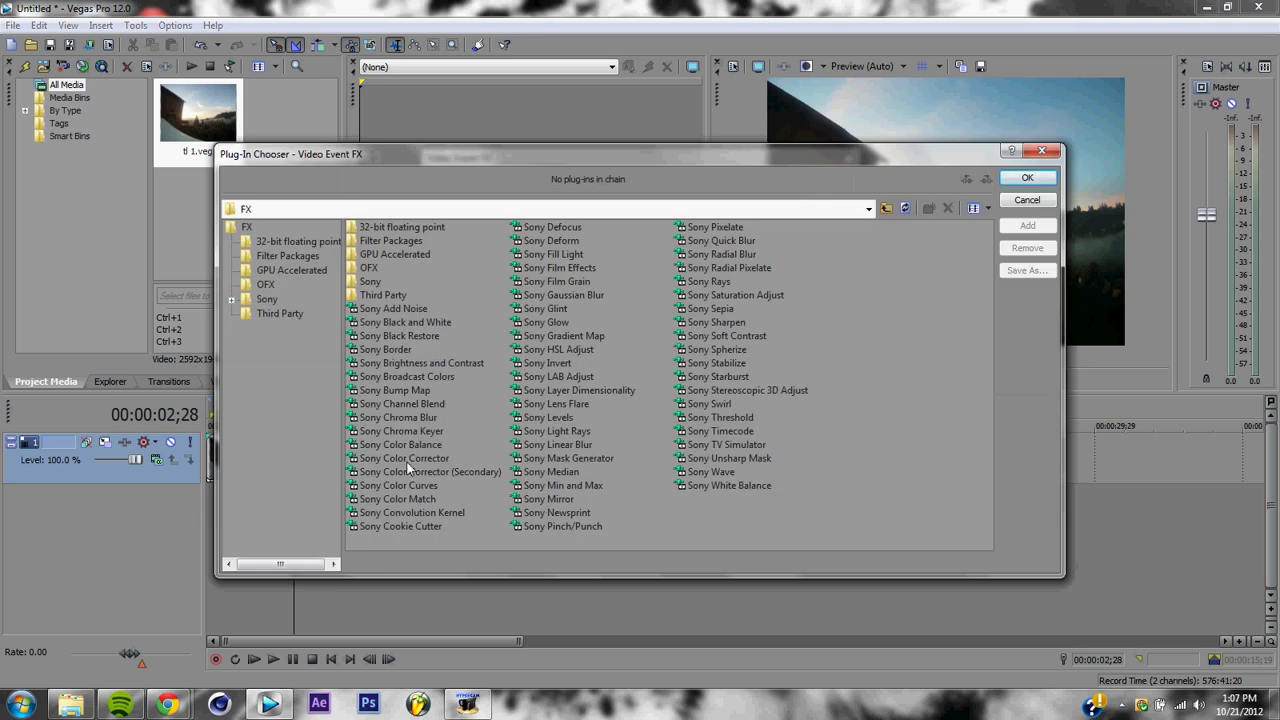
click(415, 487)
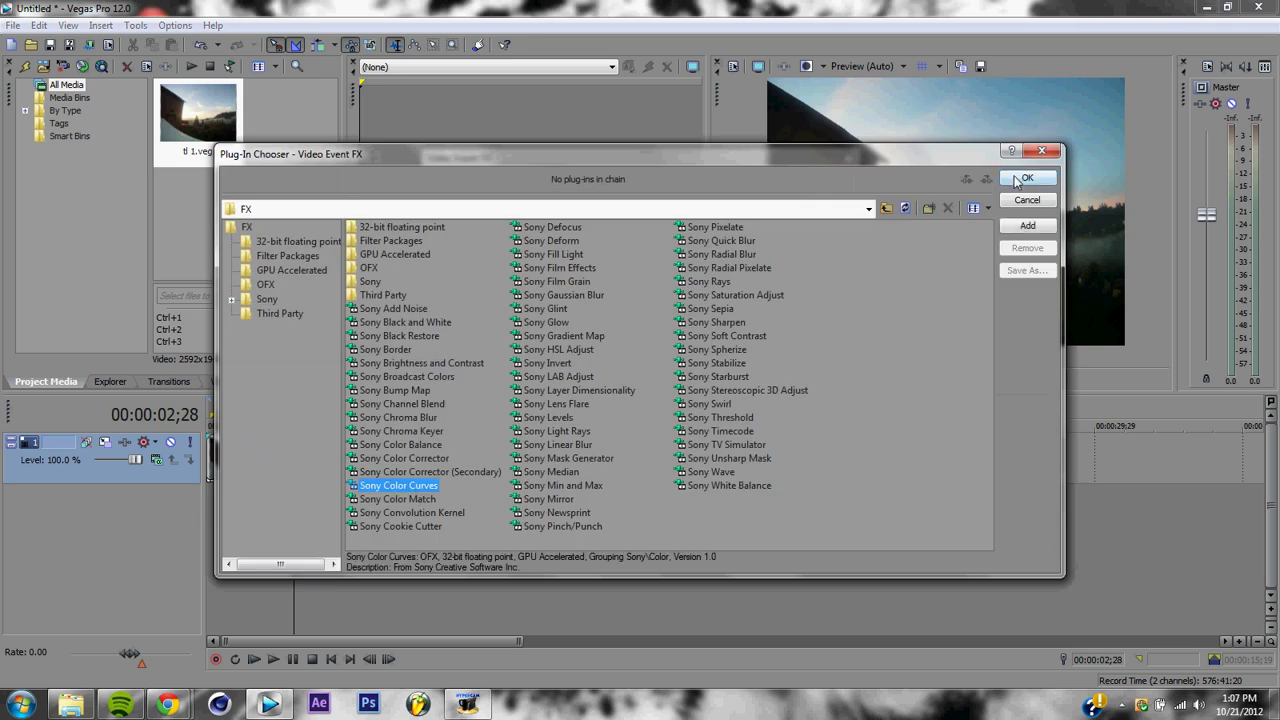
click(1027, 225)
click(1026, 178)
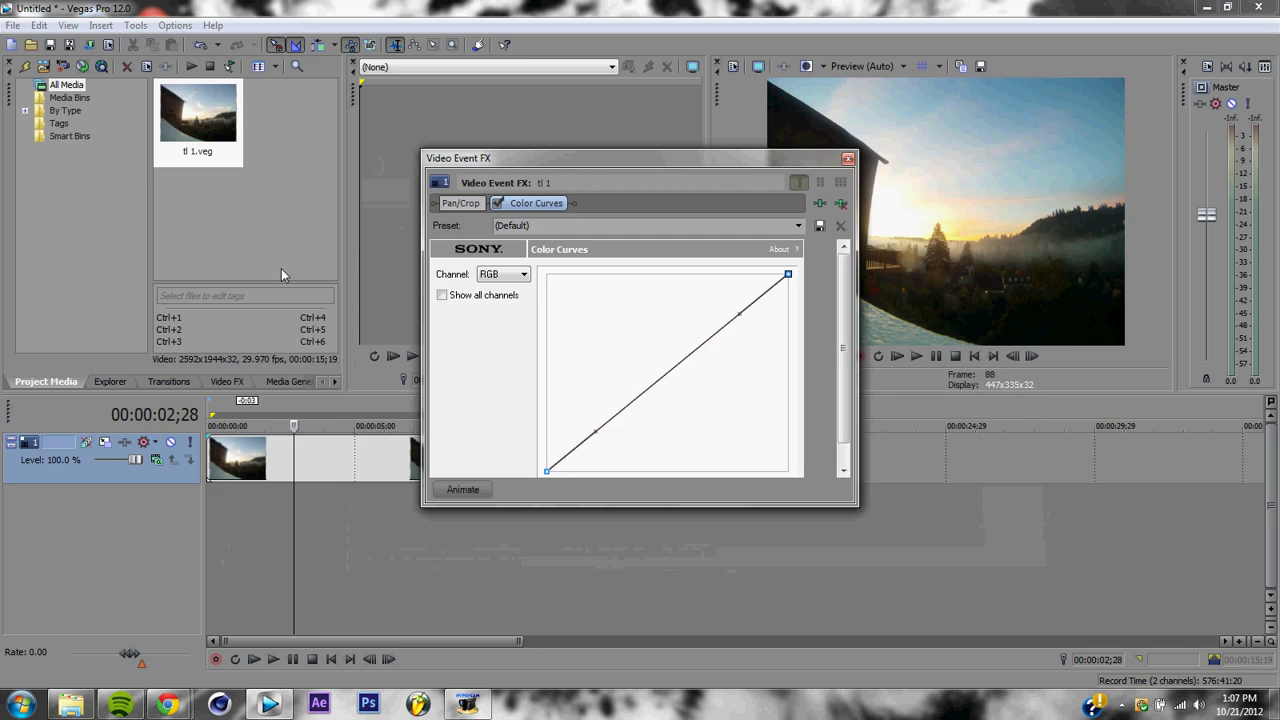
drag(736, 314, 716, 289)
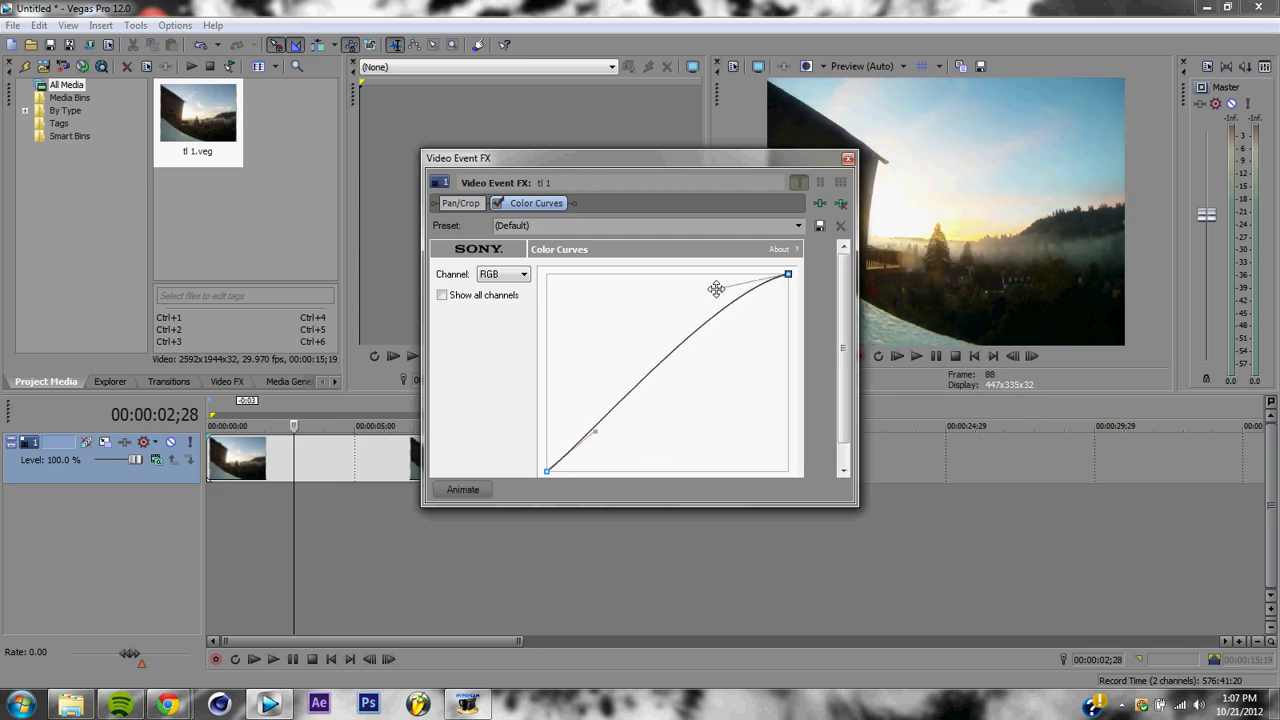
mouse_move(596, 429)
mouse_down()
mouse_move(629, 451)
mouse_move(605, 440)
mouse_up()
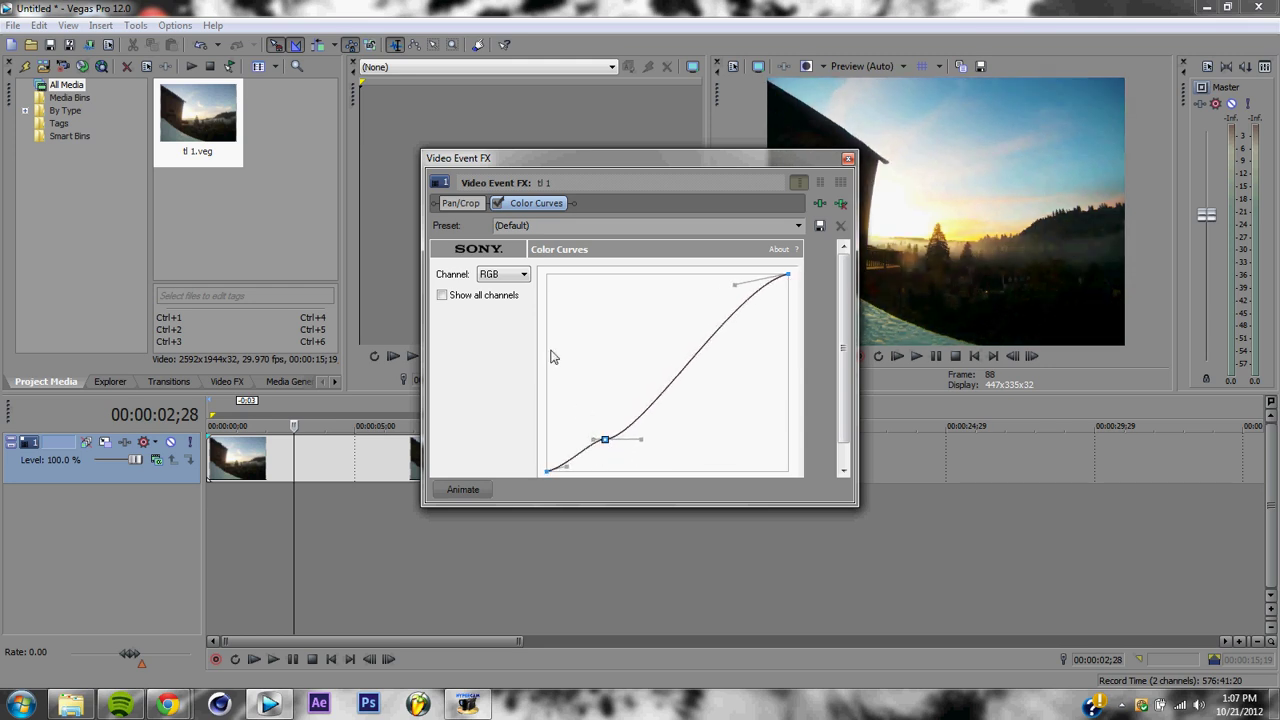
- Bypass the first Color Curves and add a second Sony Color Curves to the chain
click(497, 204)
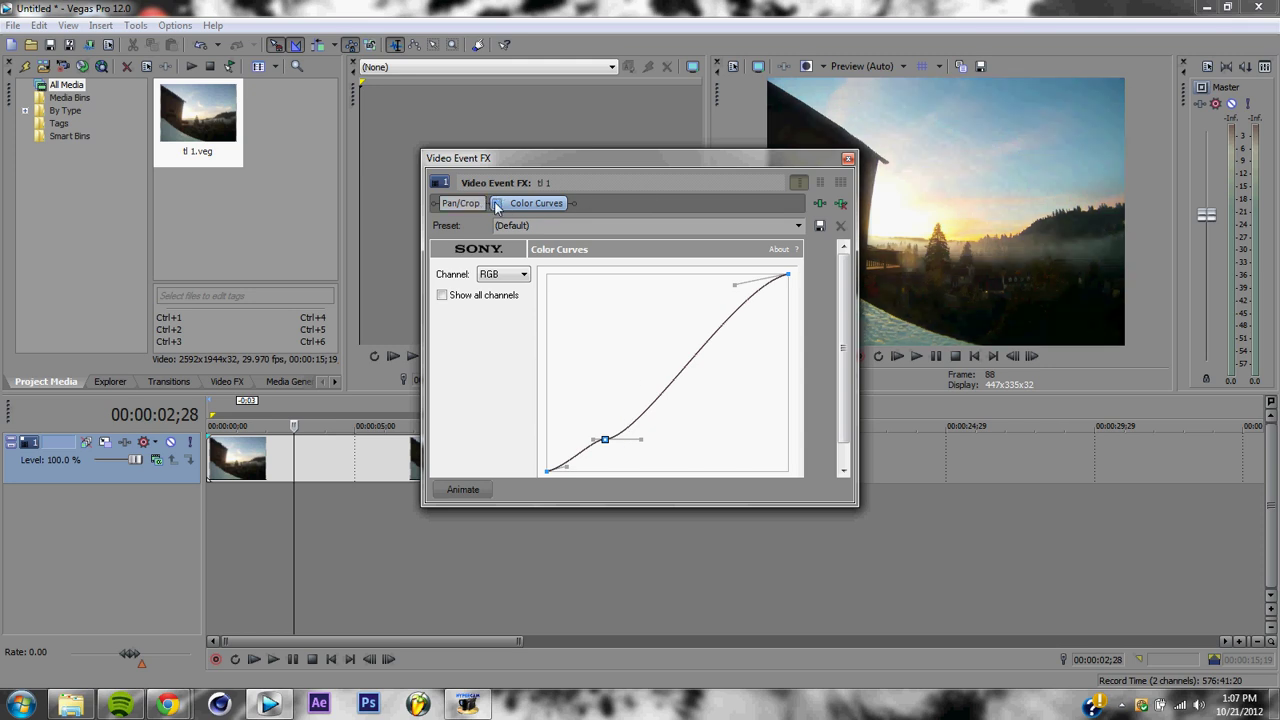
click(819, 205)
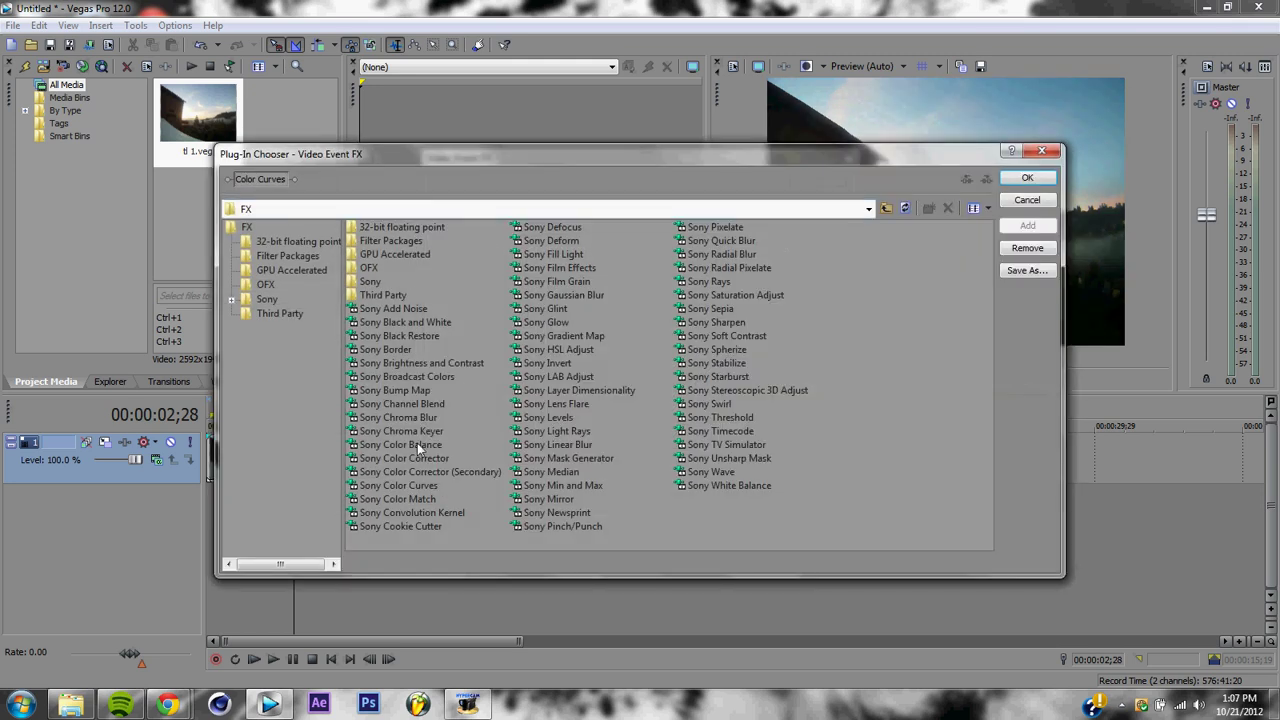
click(415, 485)
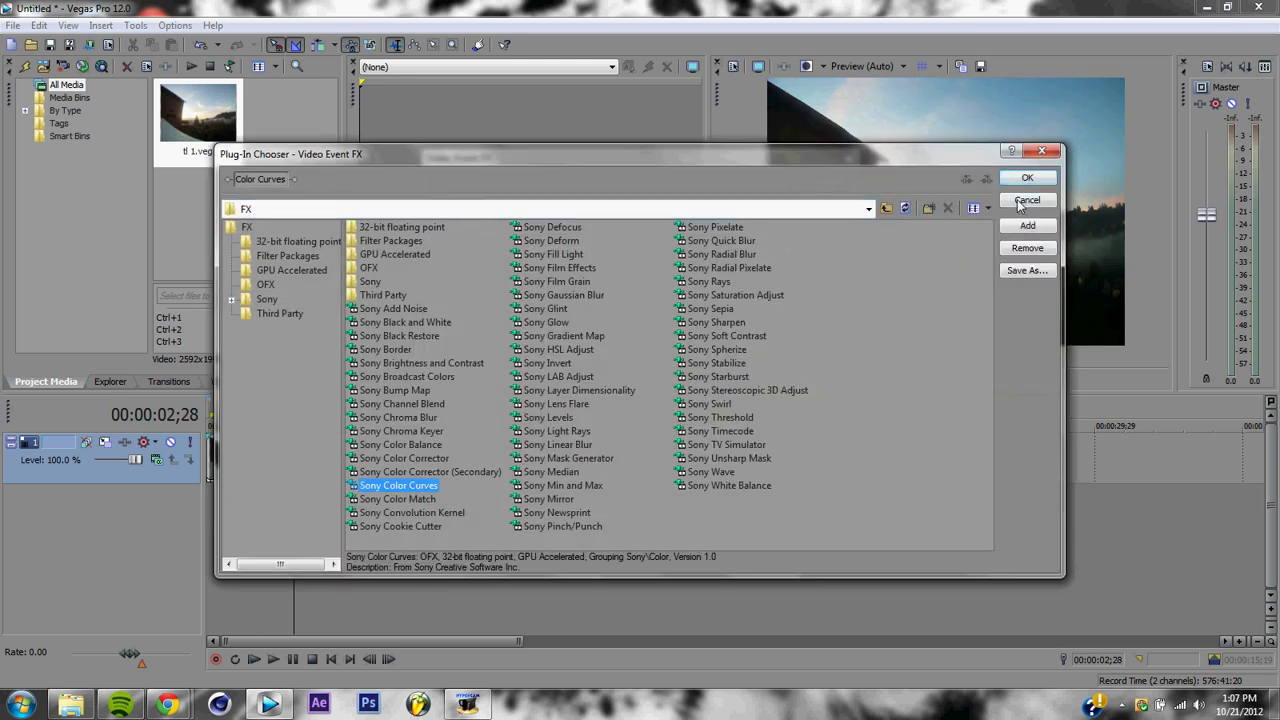
click(1020, 225)
click(1024, 178)
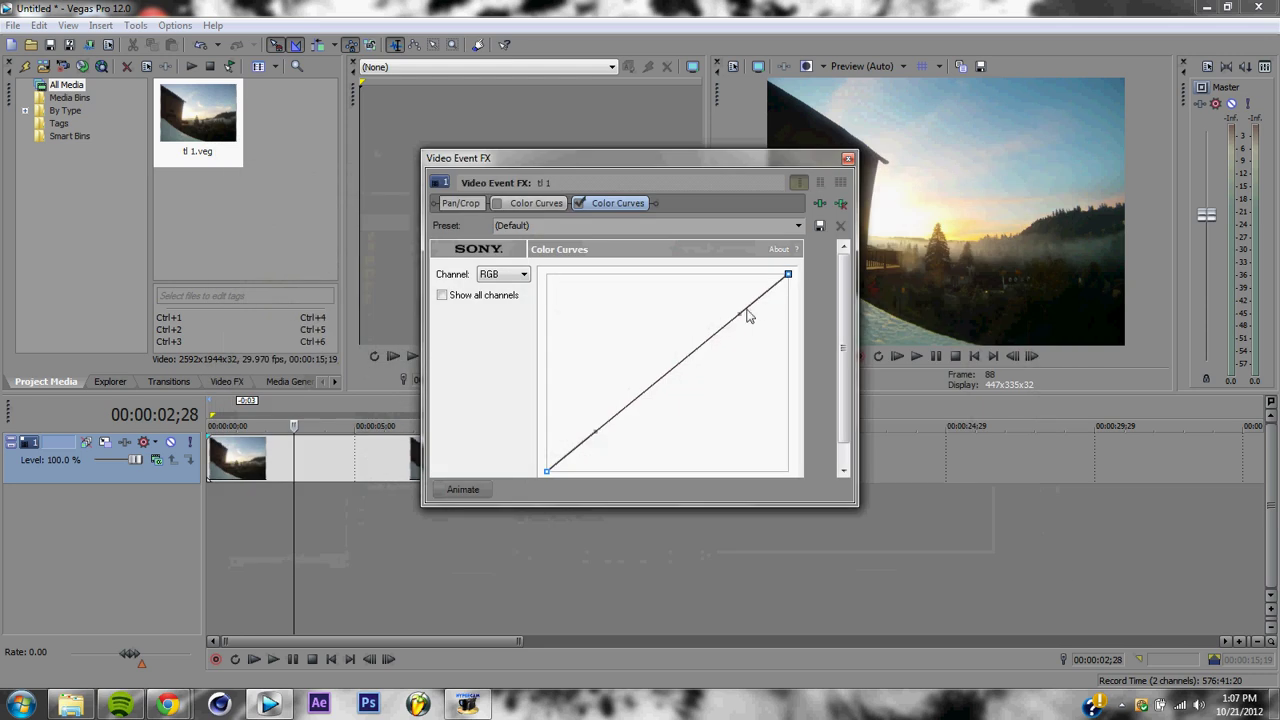
- Shape the second Color Curves into a softened S-curve by dragging points and tangents
drag(738, 314, 713, 292)
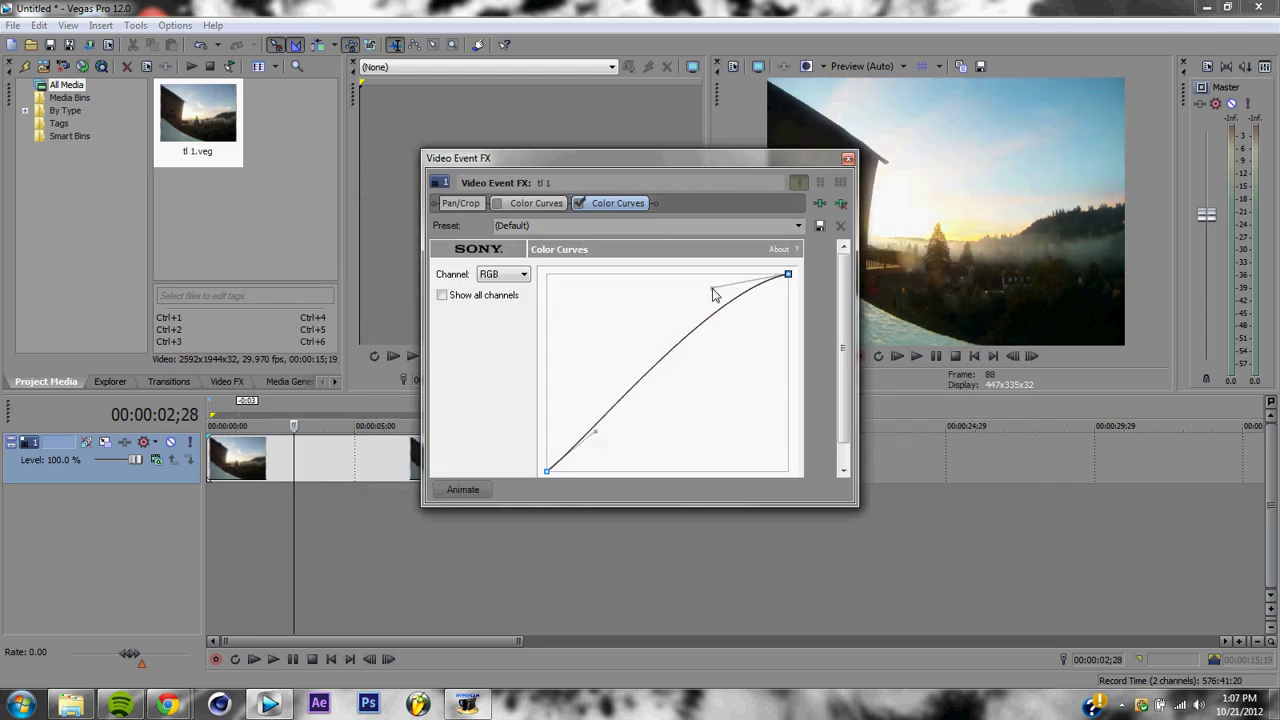
drag(597, 432, 667, 446)
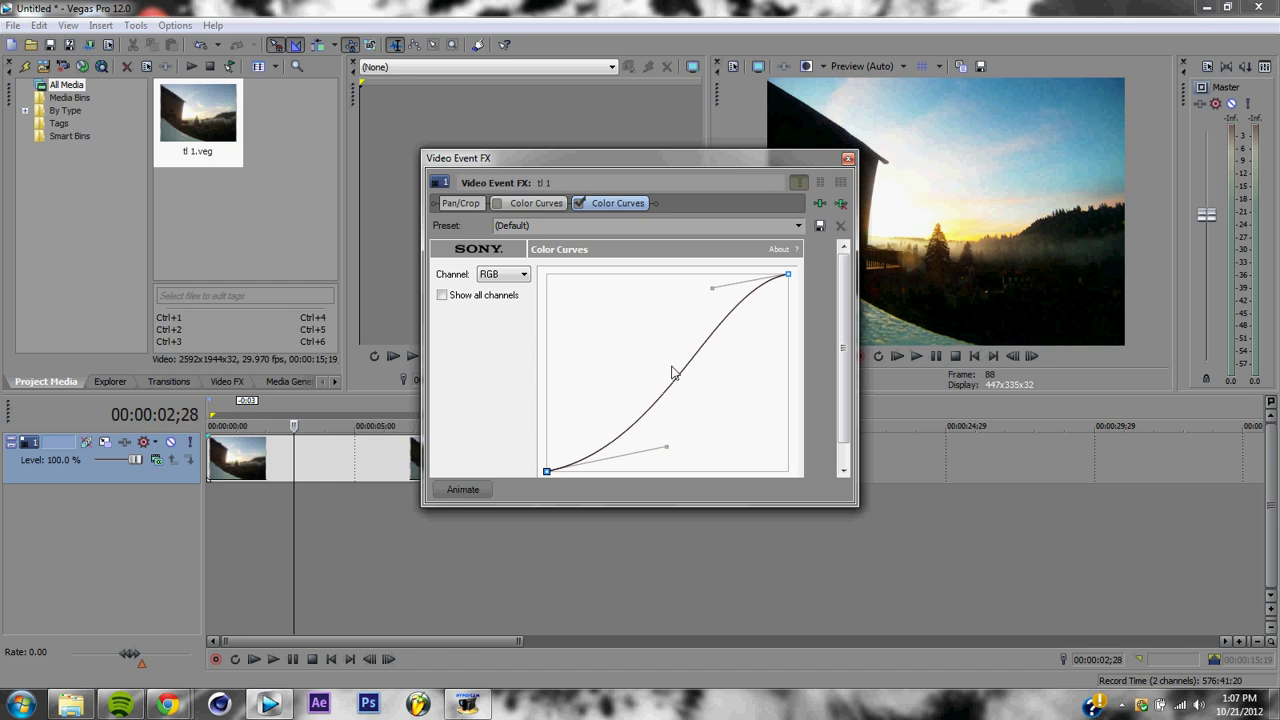
click(789, 272)
drag(717, 288, 683, 279)
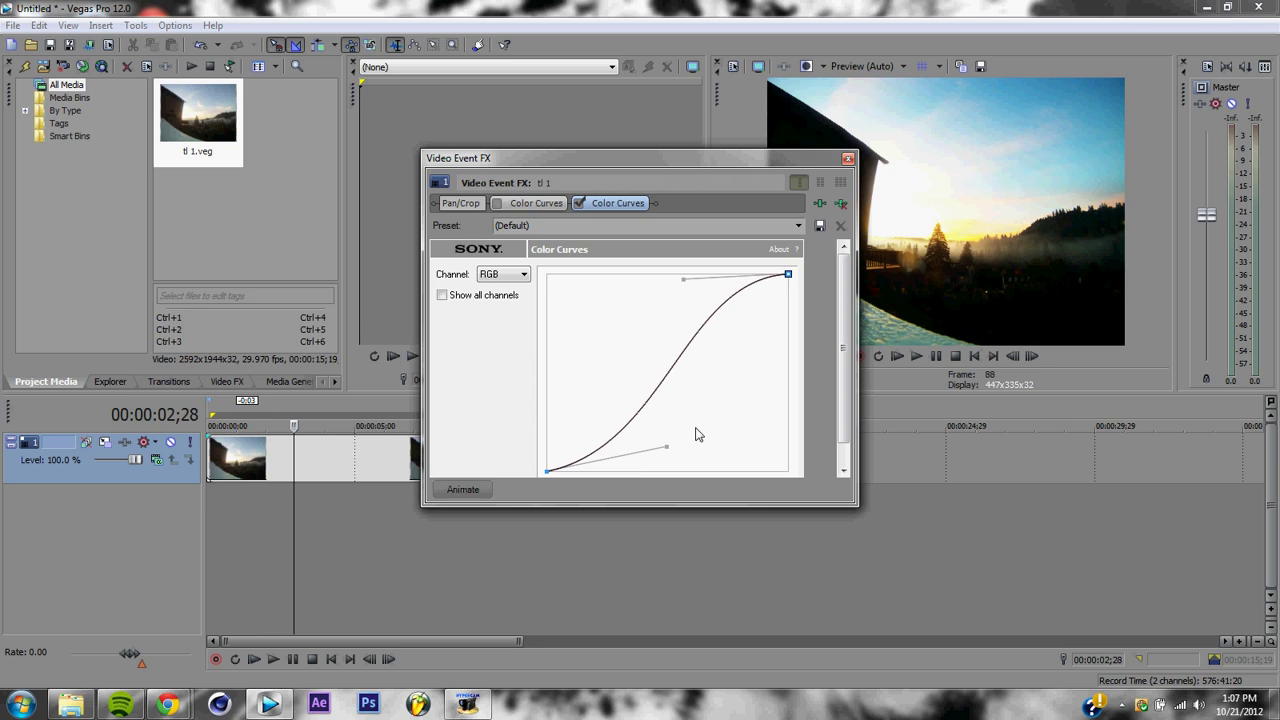
drag(669, 448, 684, 436)
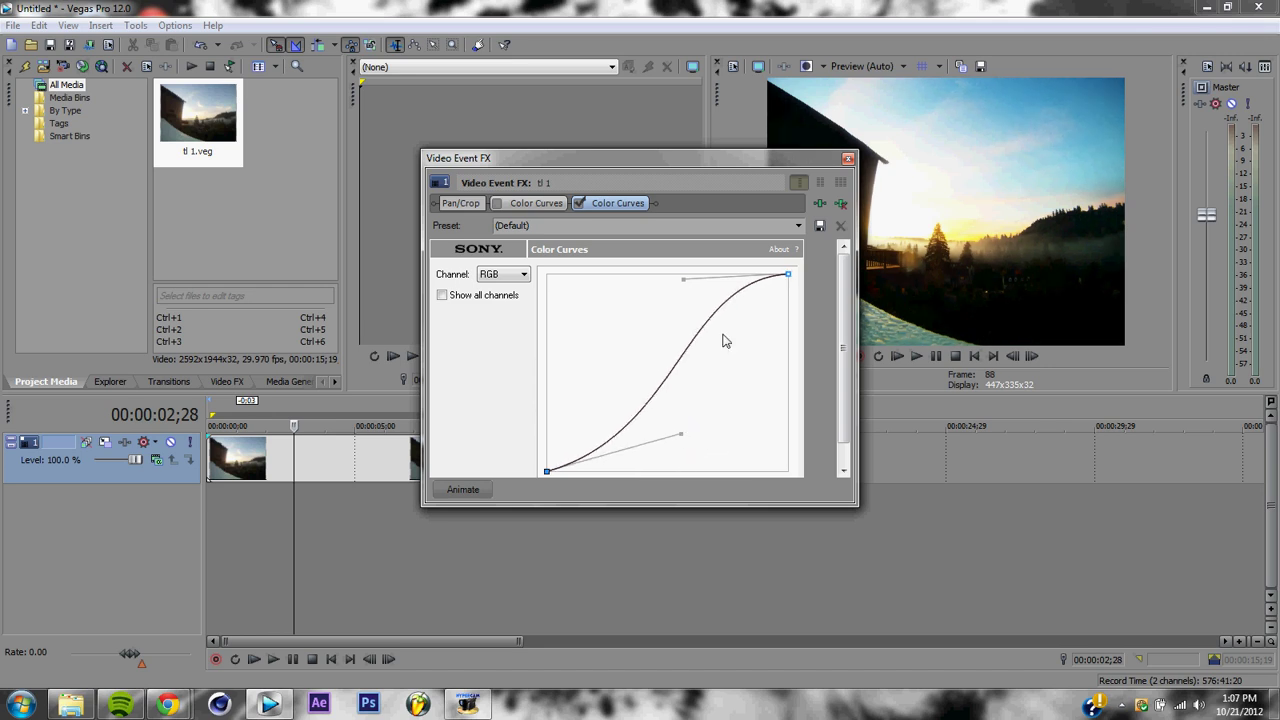
- Reopen the tl 1 effect chain and its Plug-In Chooser
click(847, 160)
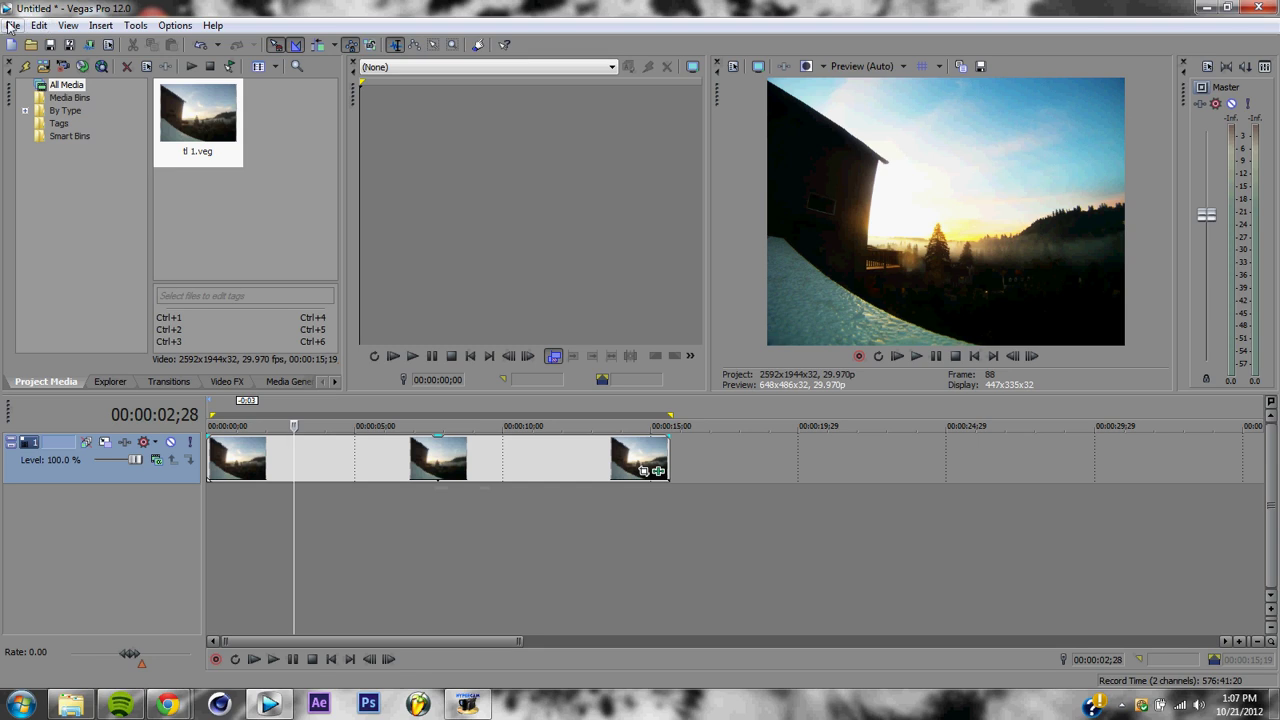
click(658, 473)
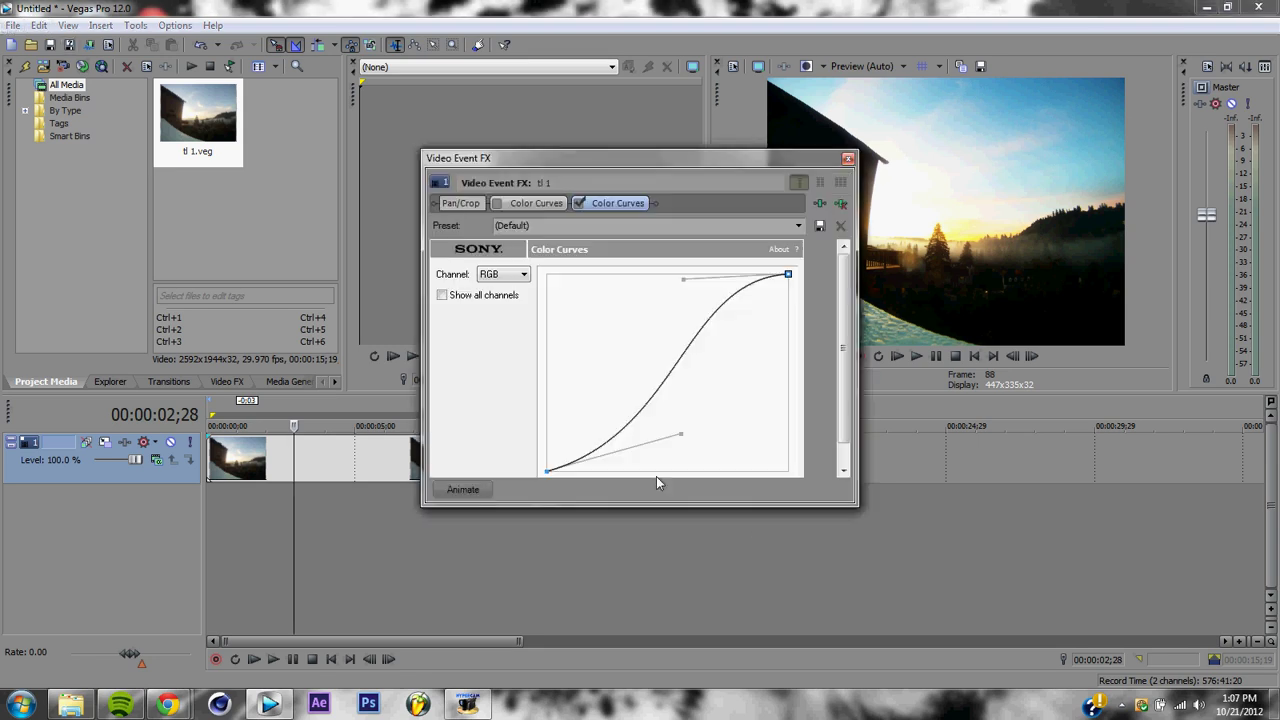
click(819, 203)
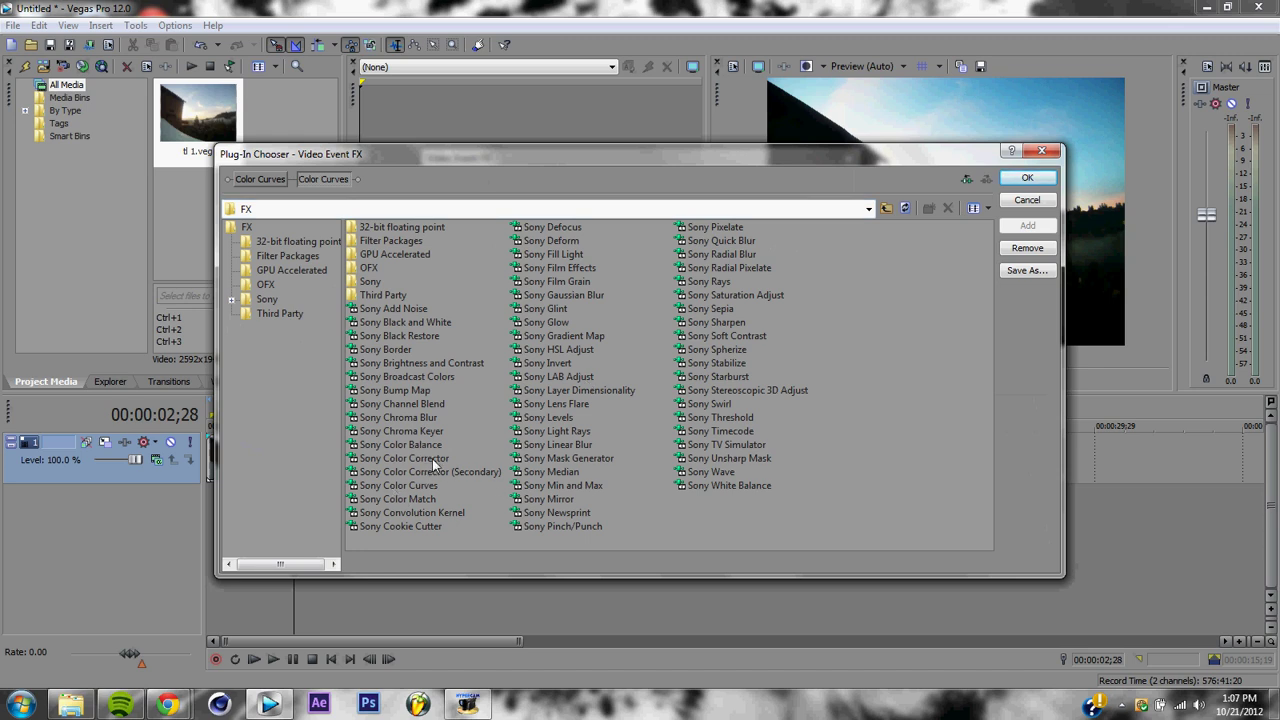
- Add Sony Color Corrector and warm the Mid wheel toward red and yellow
click(432, 458)
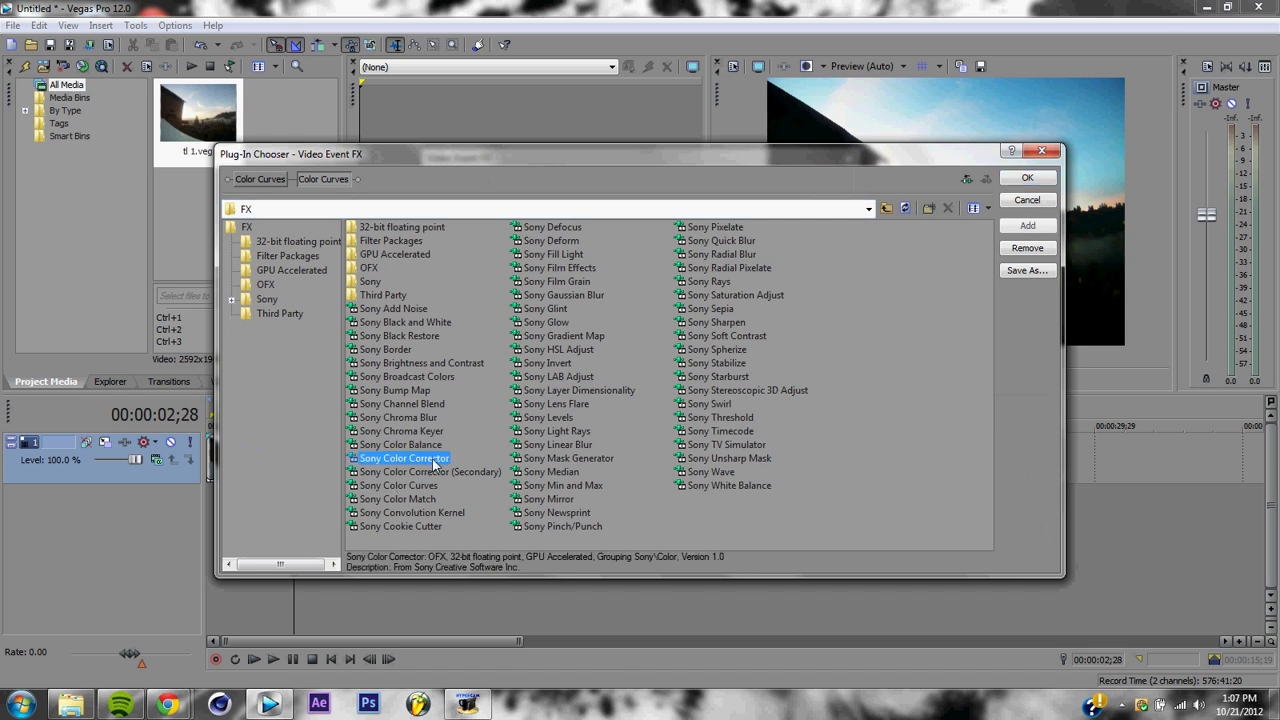
click(1022, 178)
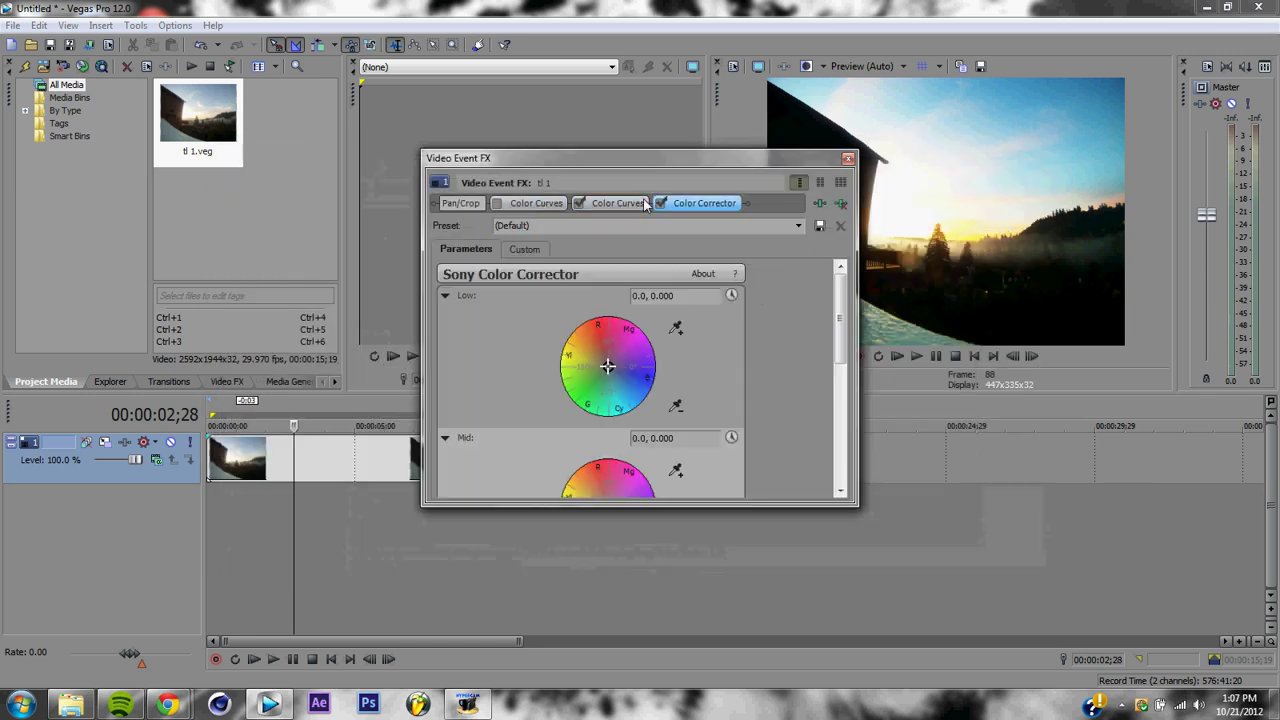
drag(840, 305, 839, 350)
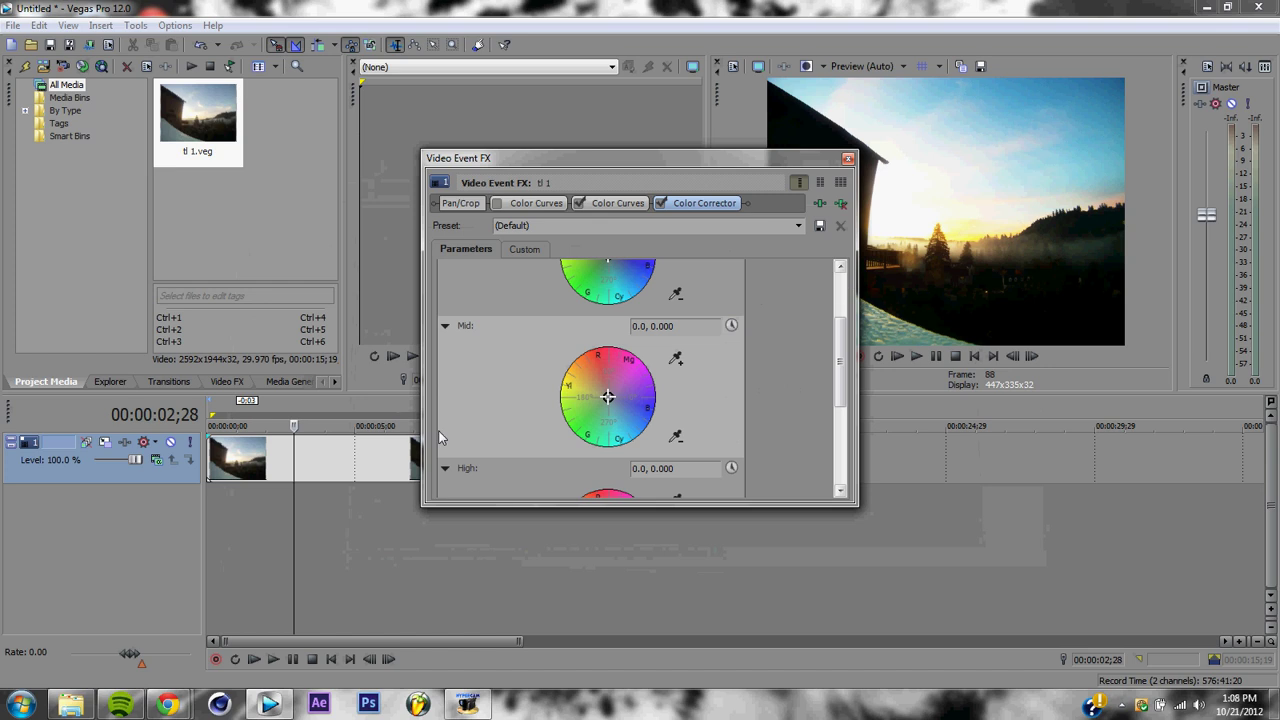
drag(607, 397, 593, 386)
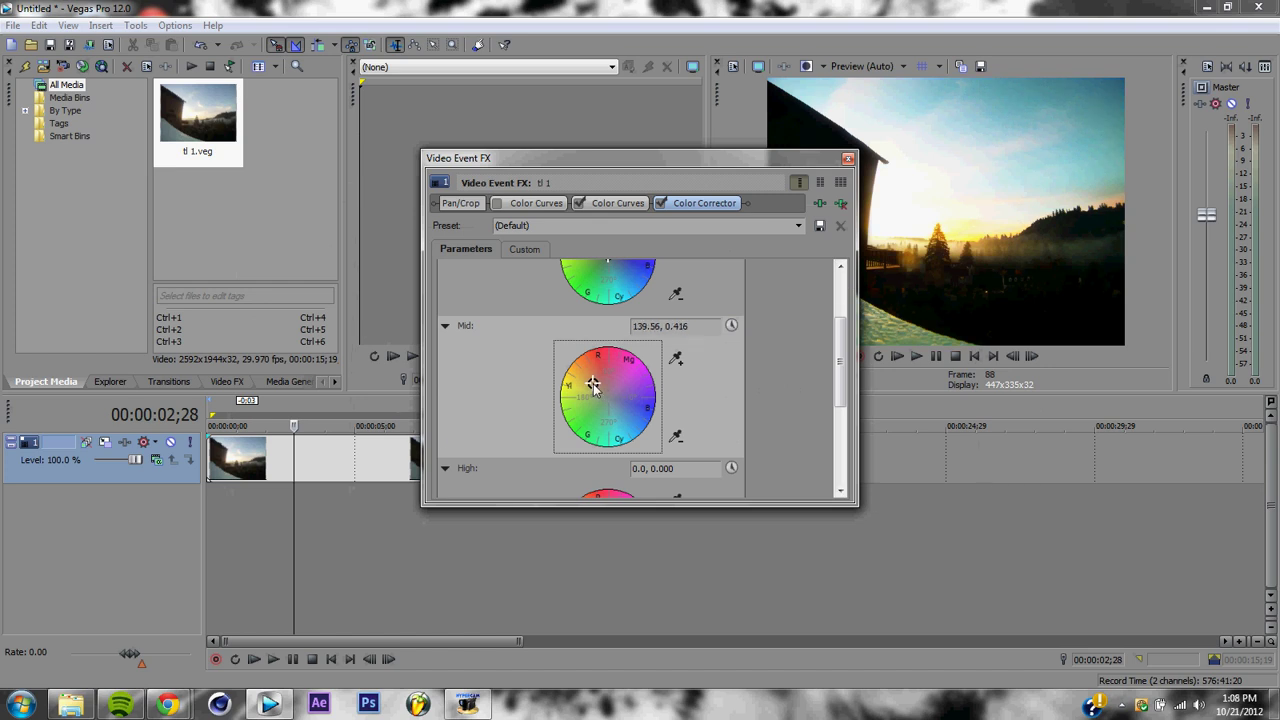
- Scrub through the clip to review the grade, then open the event's Pan/Crop settings
click(848, 158)
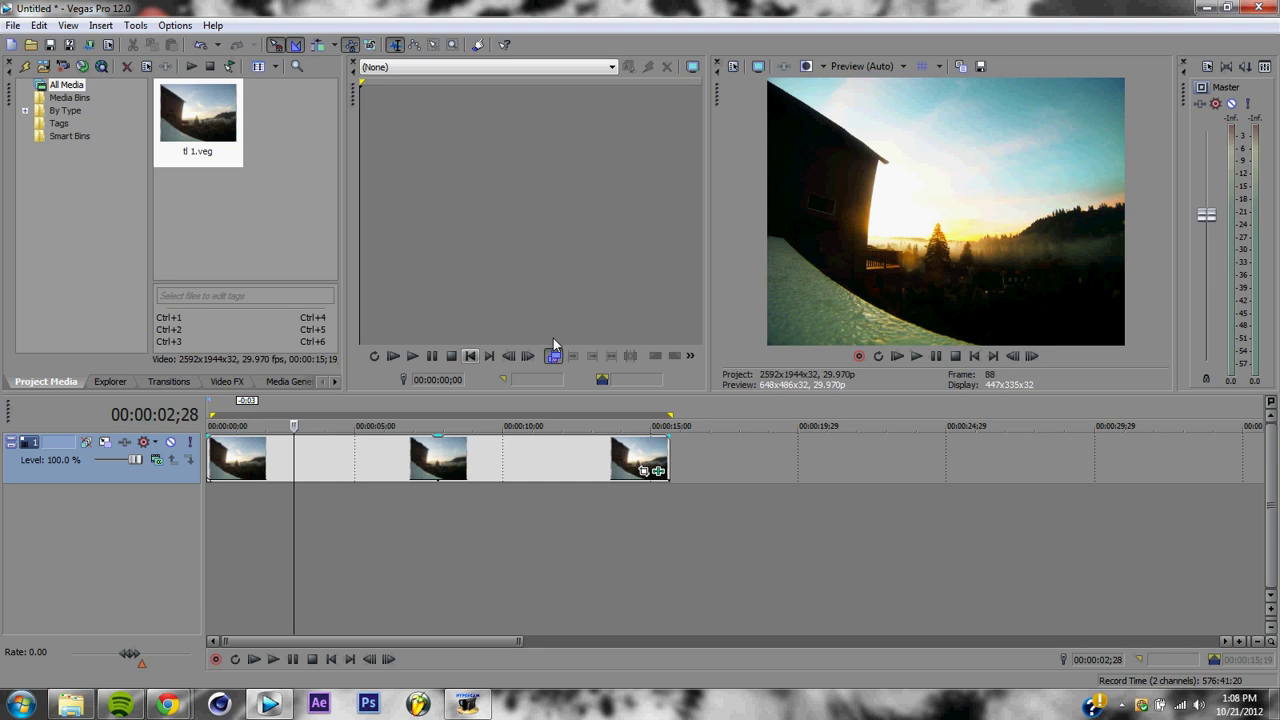
drag(295, 425, 242, 425)
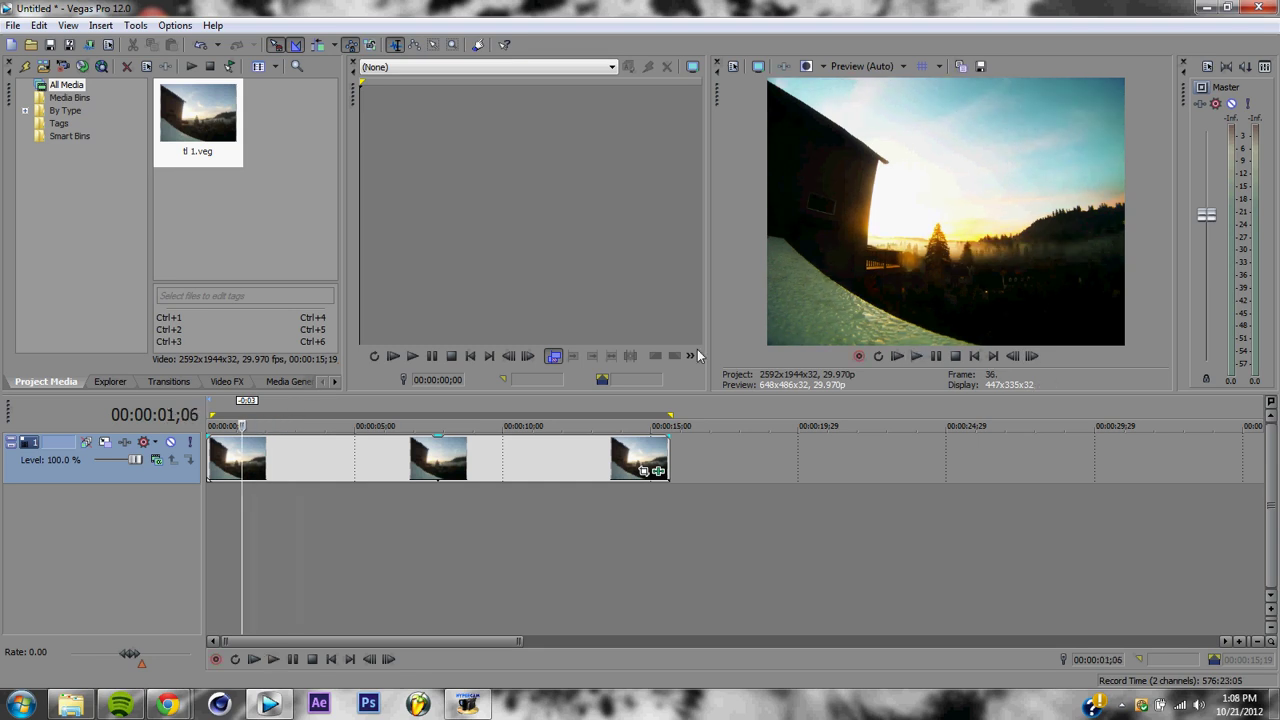
click(271, 472)
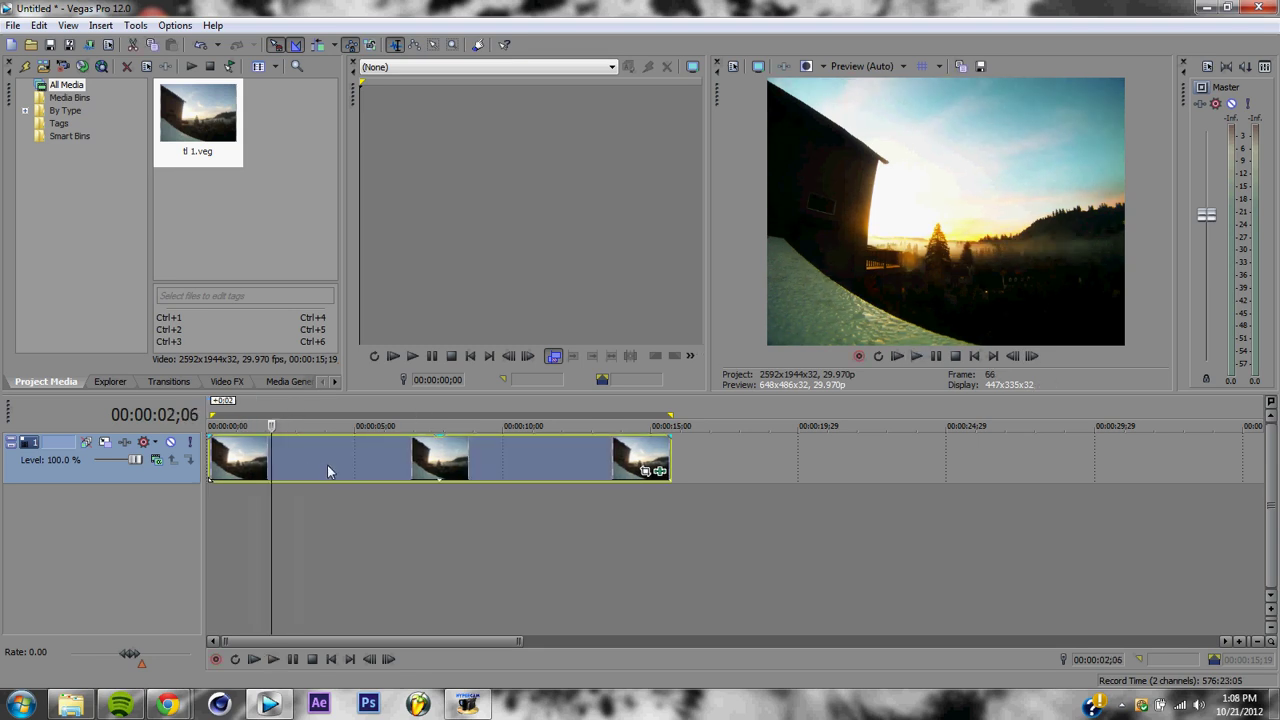
click(327, 465)
click(351, 457)
click(394, 452)
click(420, 450)
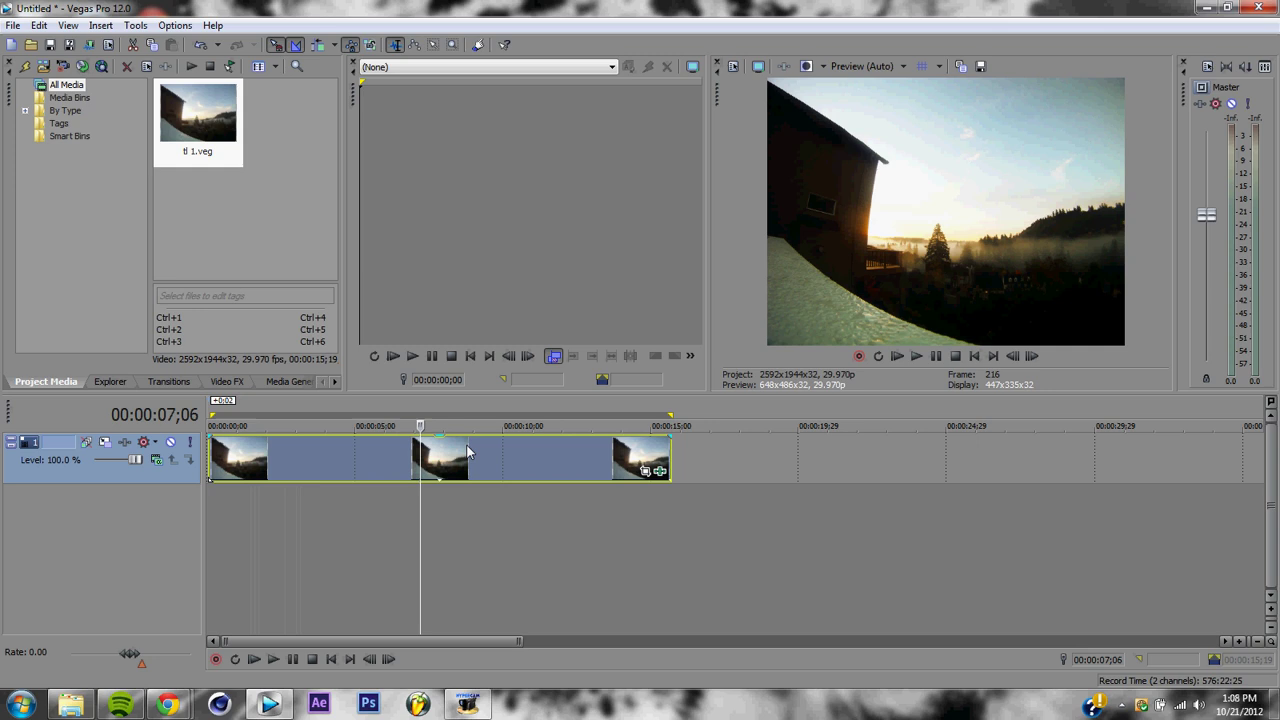
click(478, 447)
drag(478, 425, 360, 426)
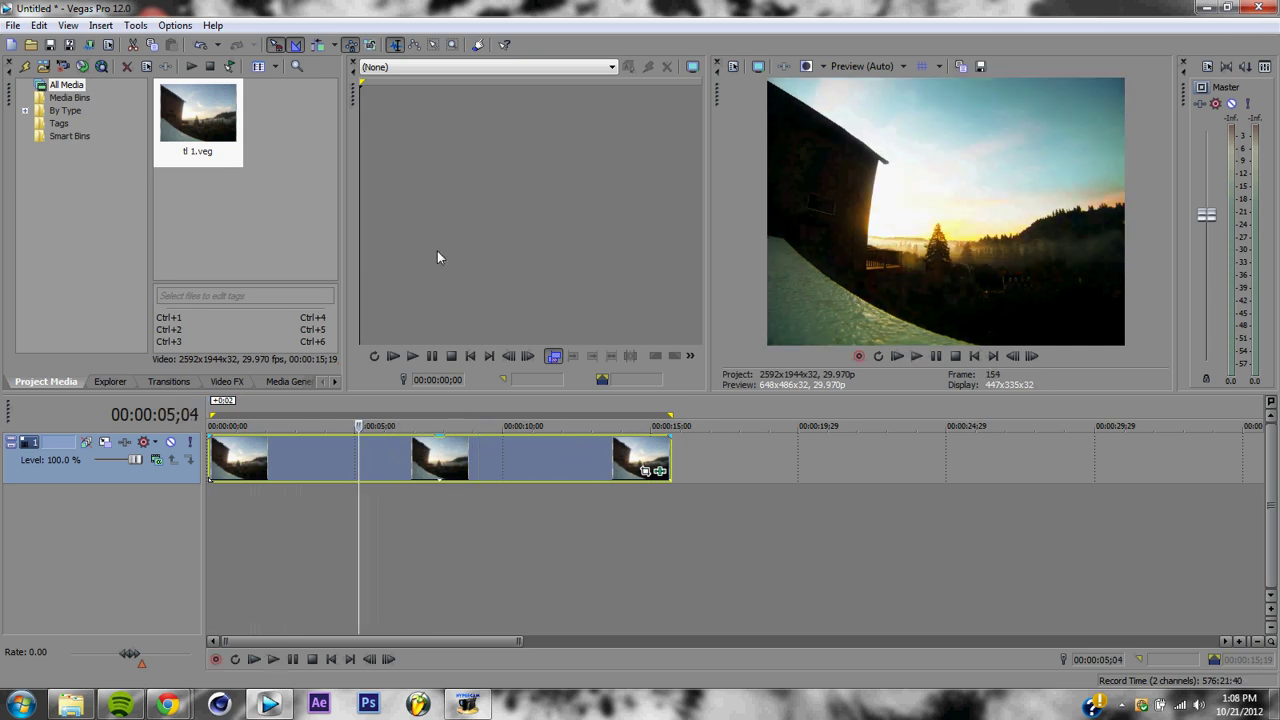
click(652, 471)
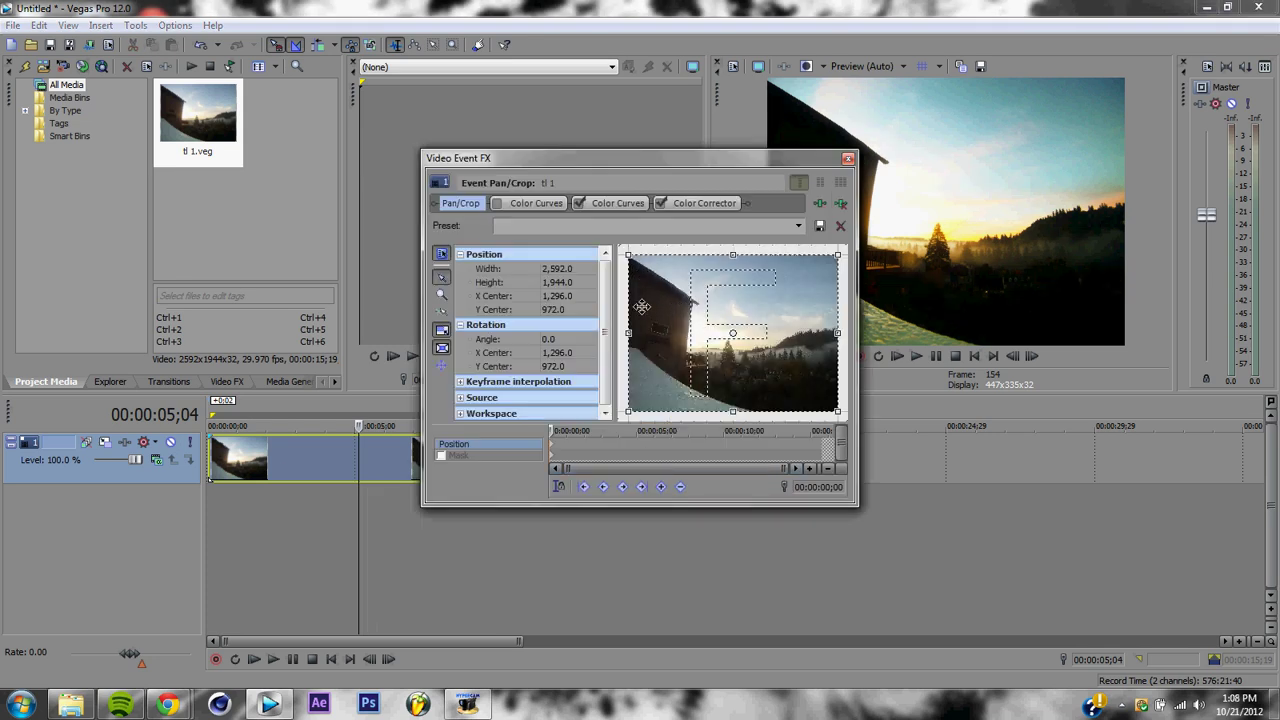
- Apply the 16:9 Widescreen crop preset and shrink the crop box to frame the house
click(797, 226)
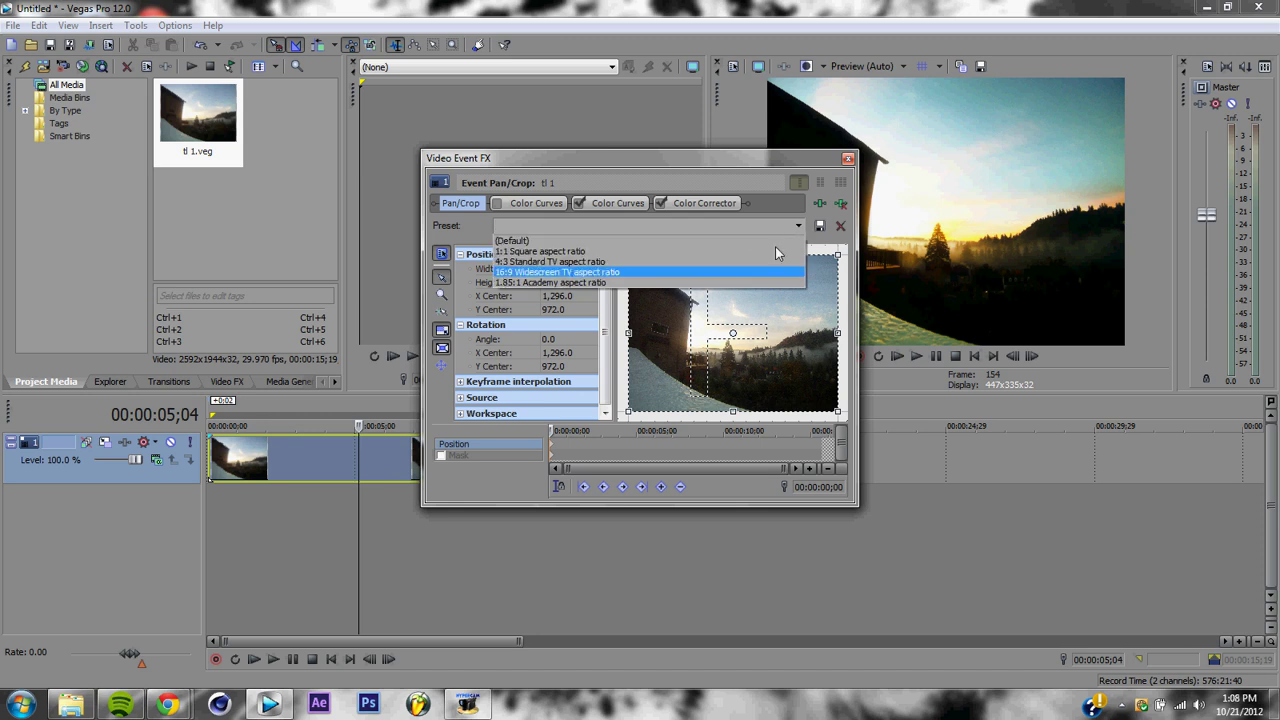
click(676, 276)
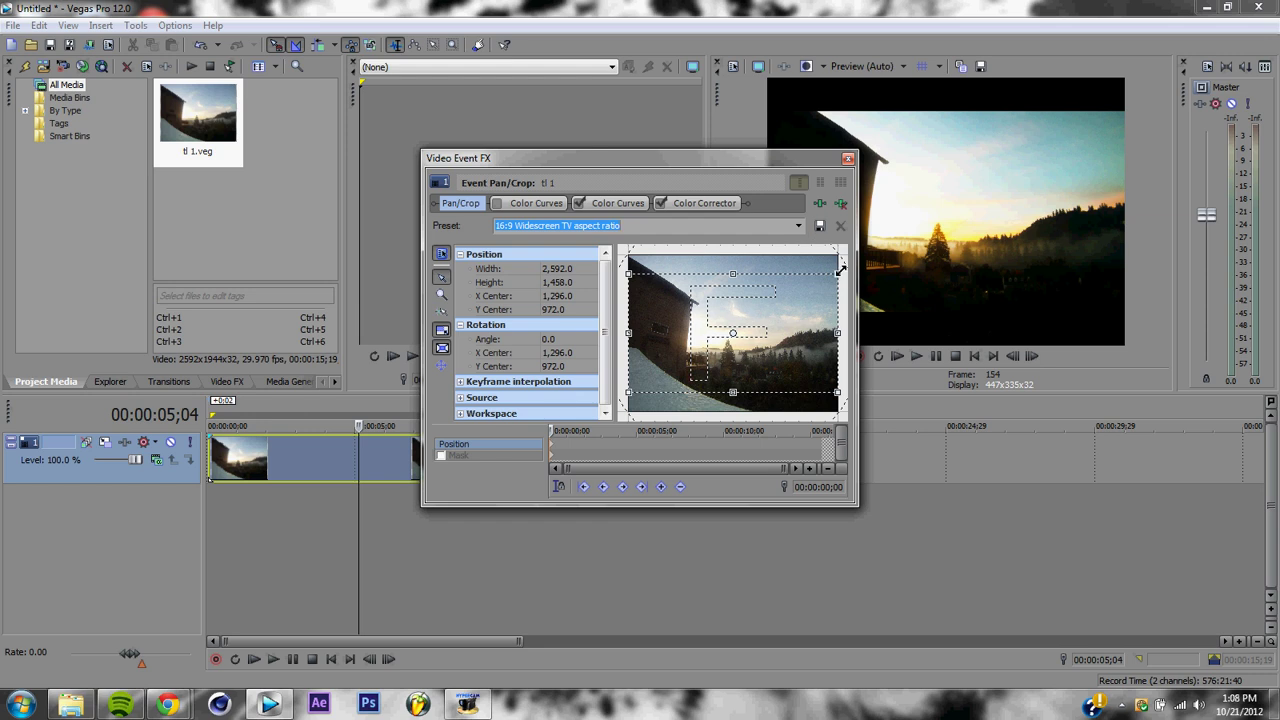
drag(836, 272, 816, 287)
drag(700, 317, 641, 272)
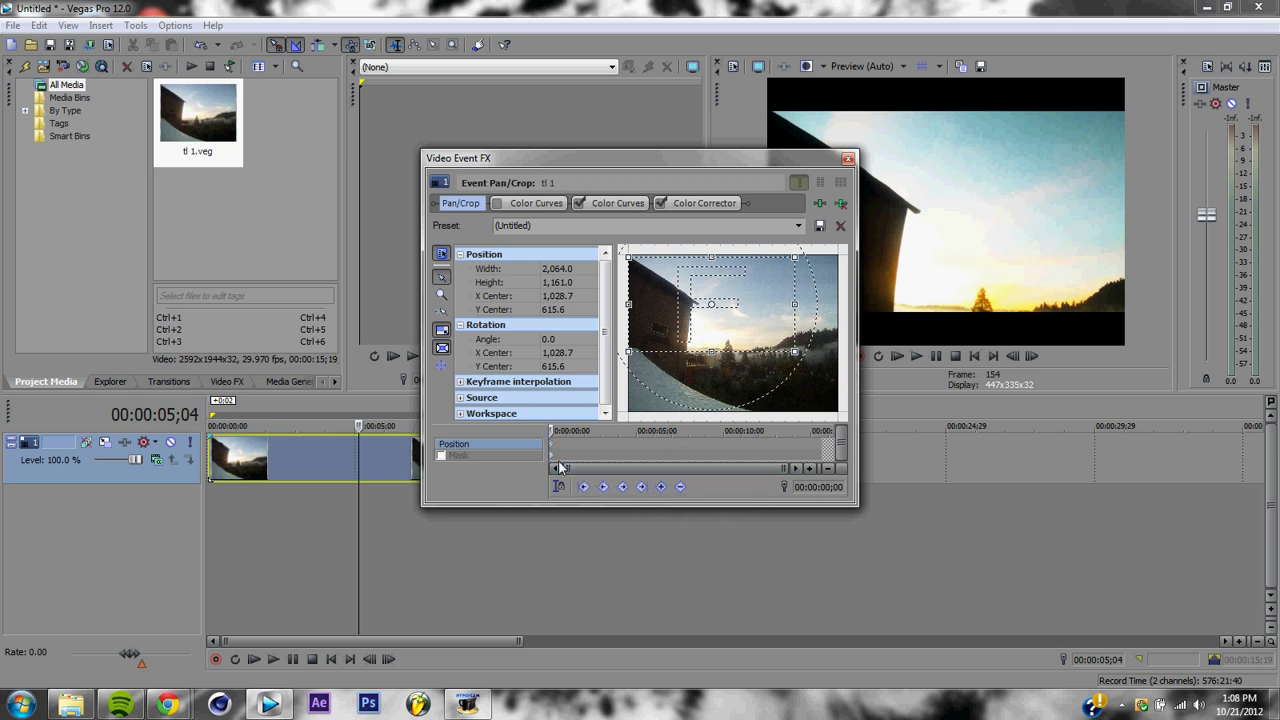
click(541, 456)
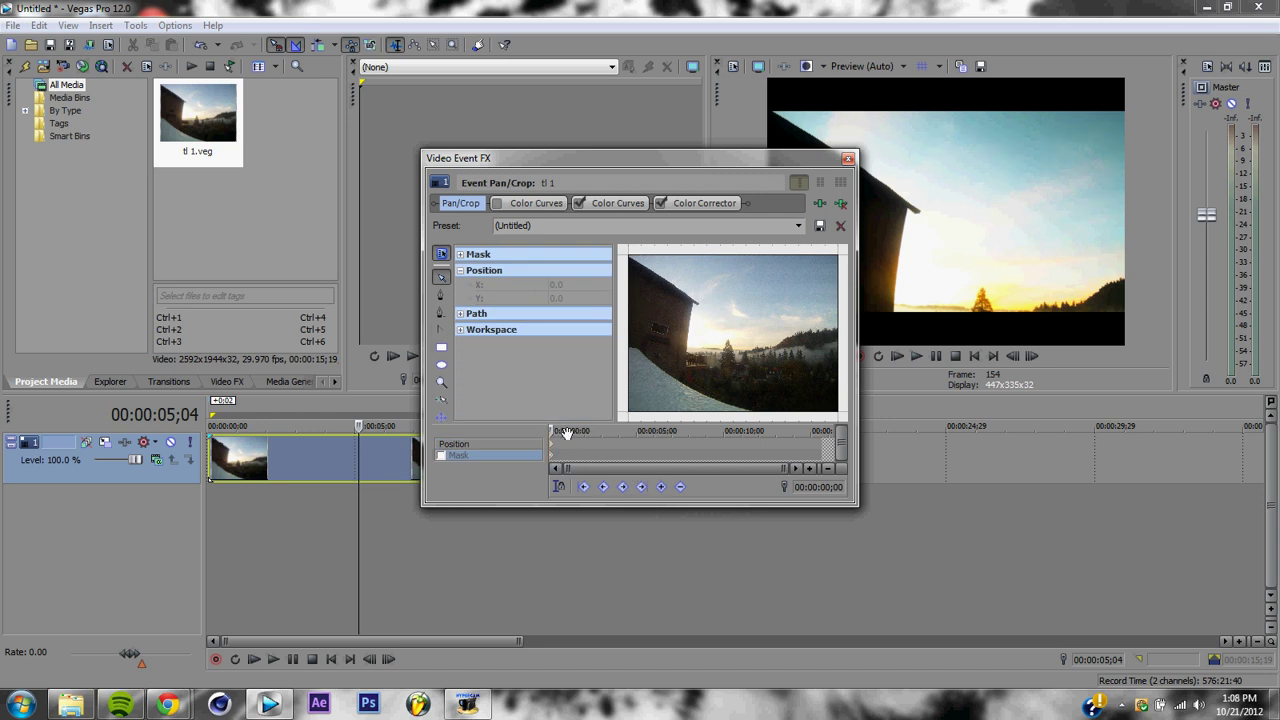
- At the clip's last frame, 00:00:15;19, move the crop box right and down onto the trees
click(781, 445)
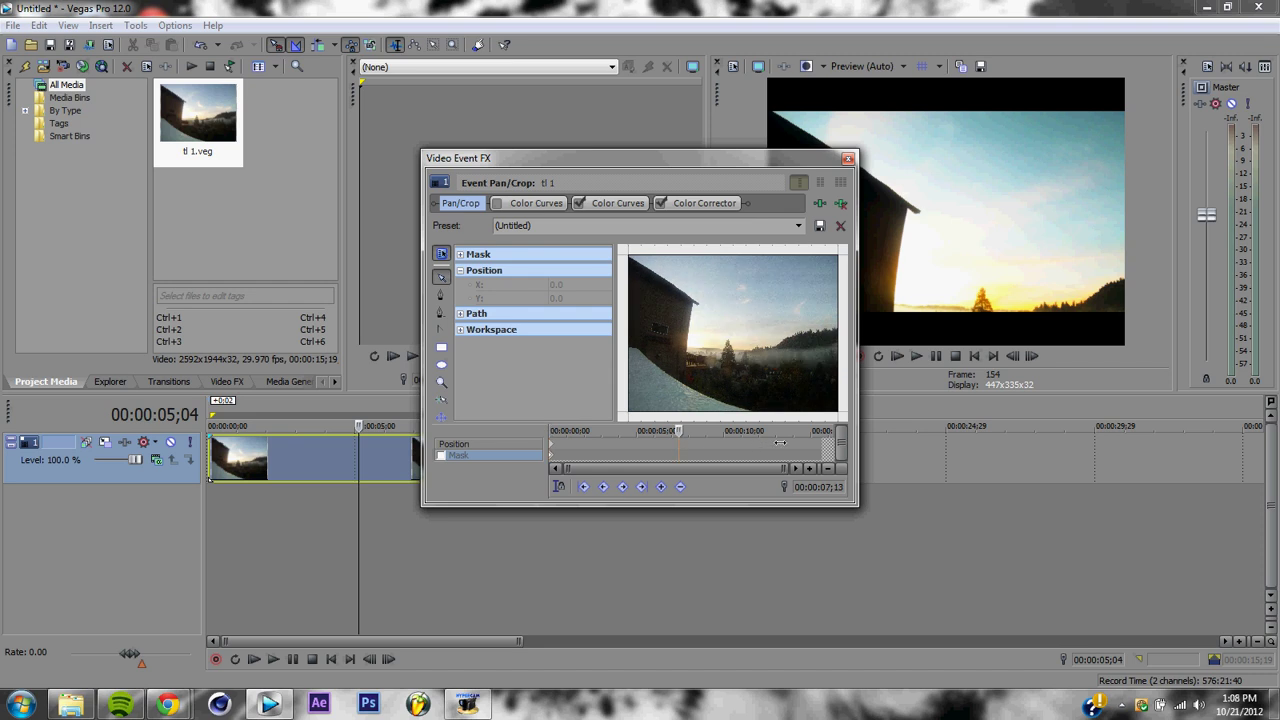
click(818, 445)
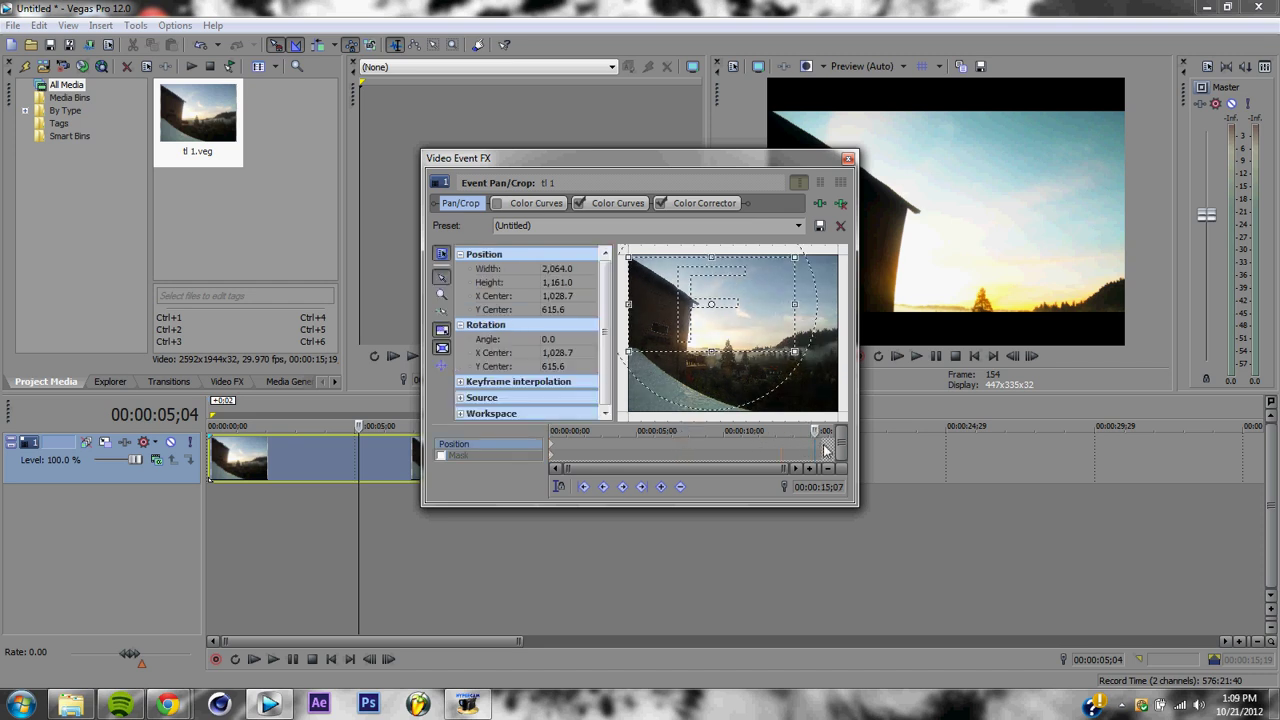
click(821, 432)
drag(744, 327, 785, 386)
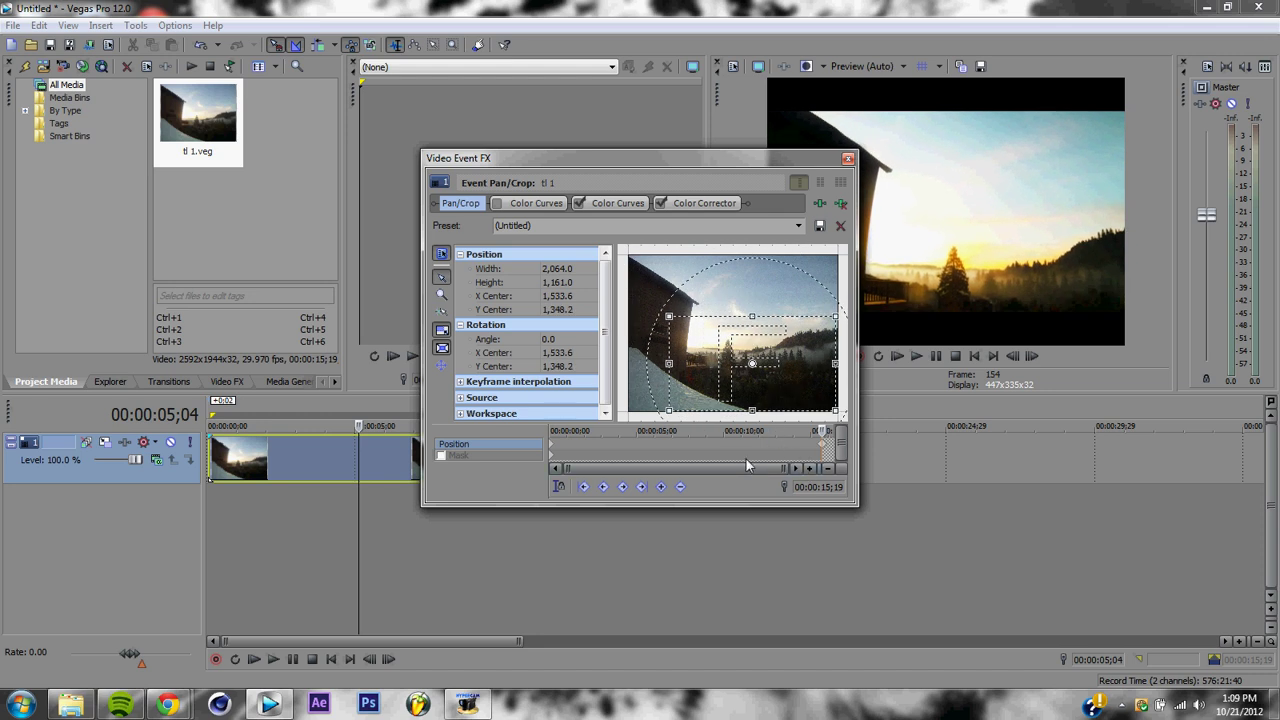
click(820, 456)
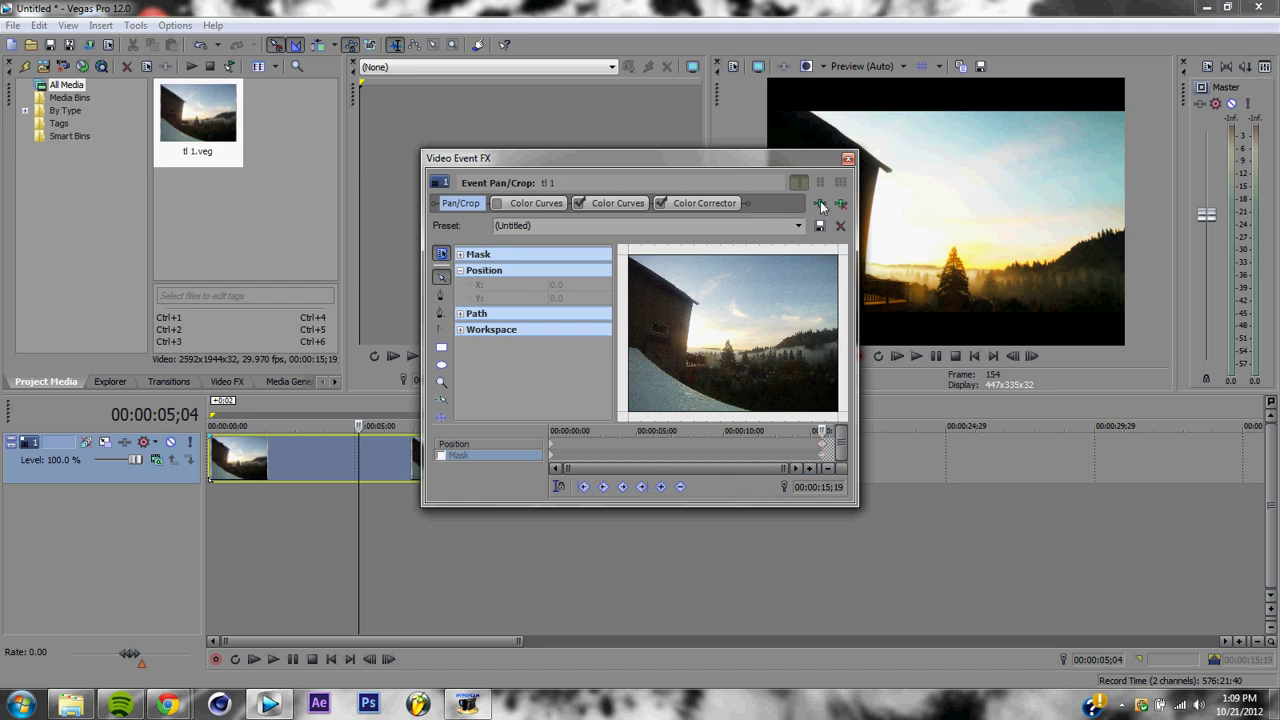
click(847, 158)
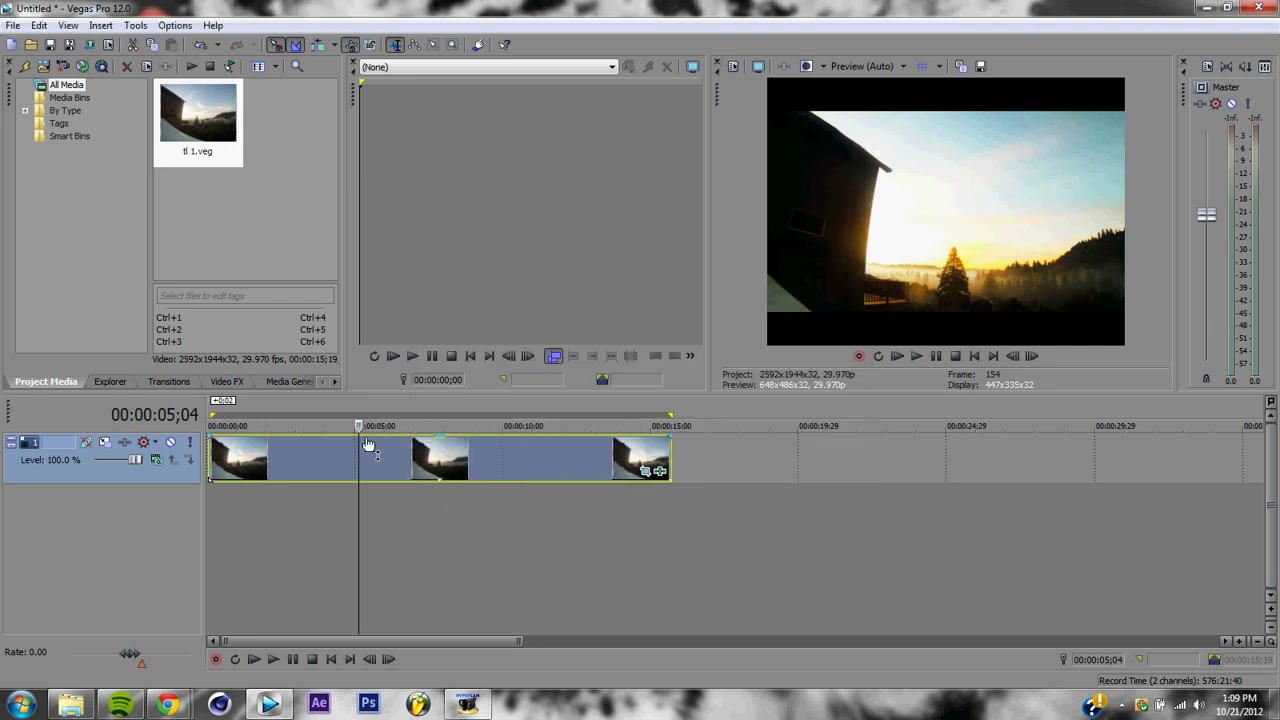
key(space)
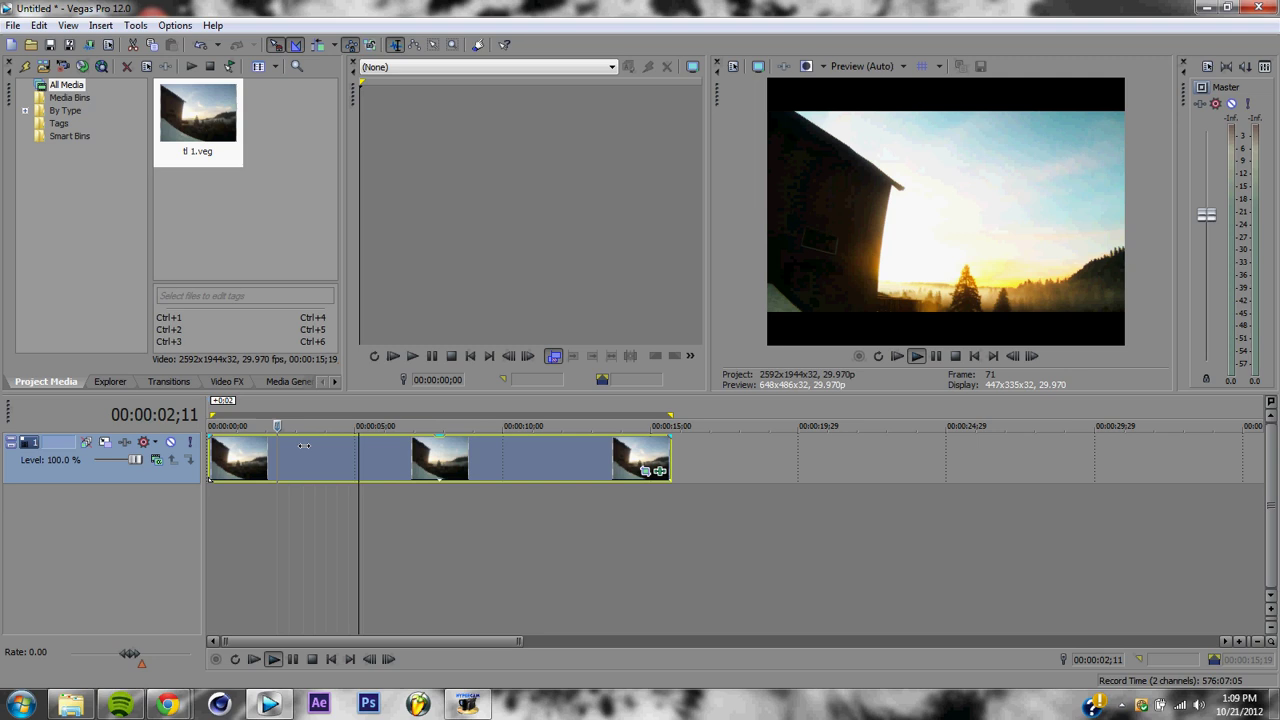
key(space)
click(217, 450)
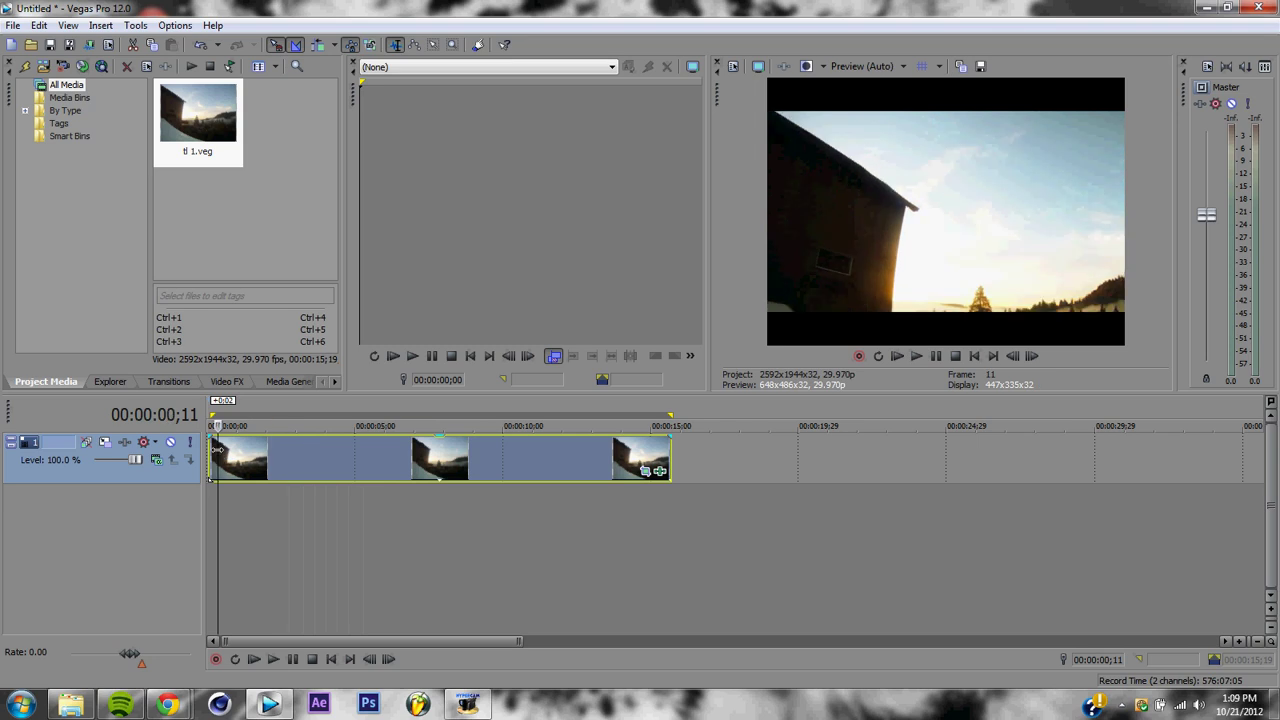
key(Home)
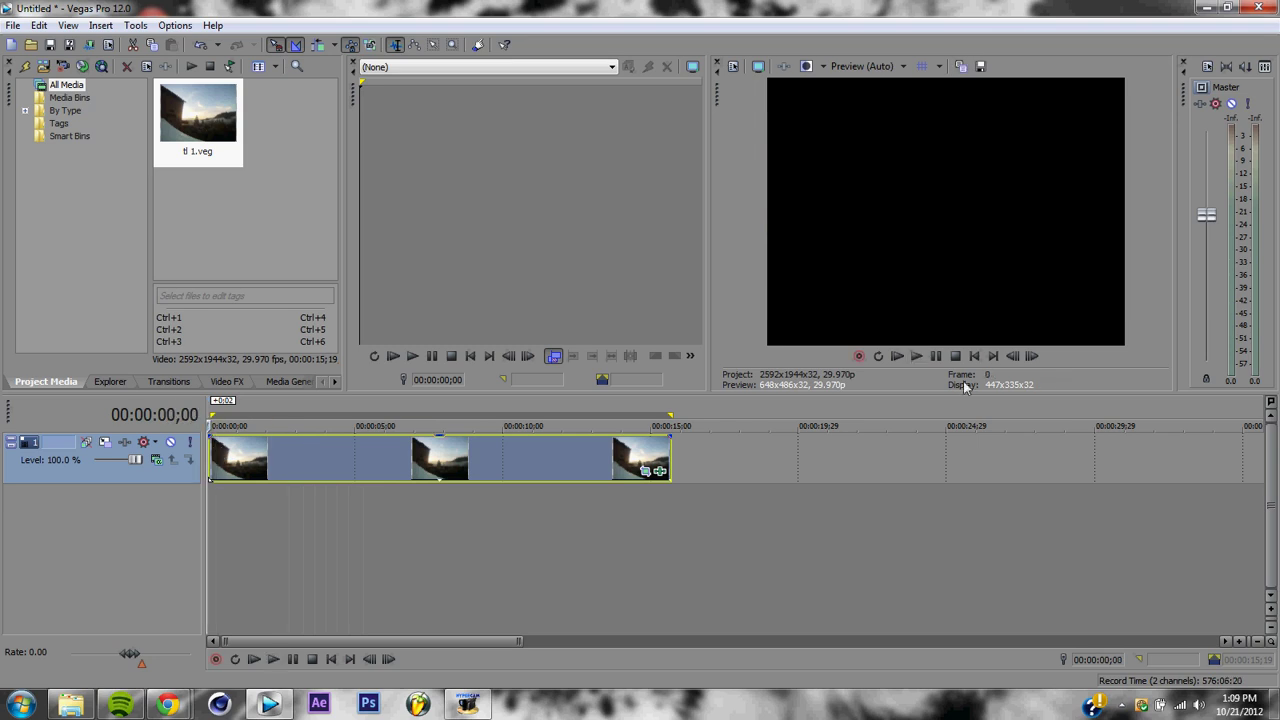
click(906, 354)
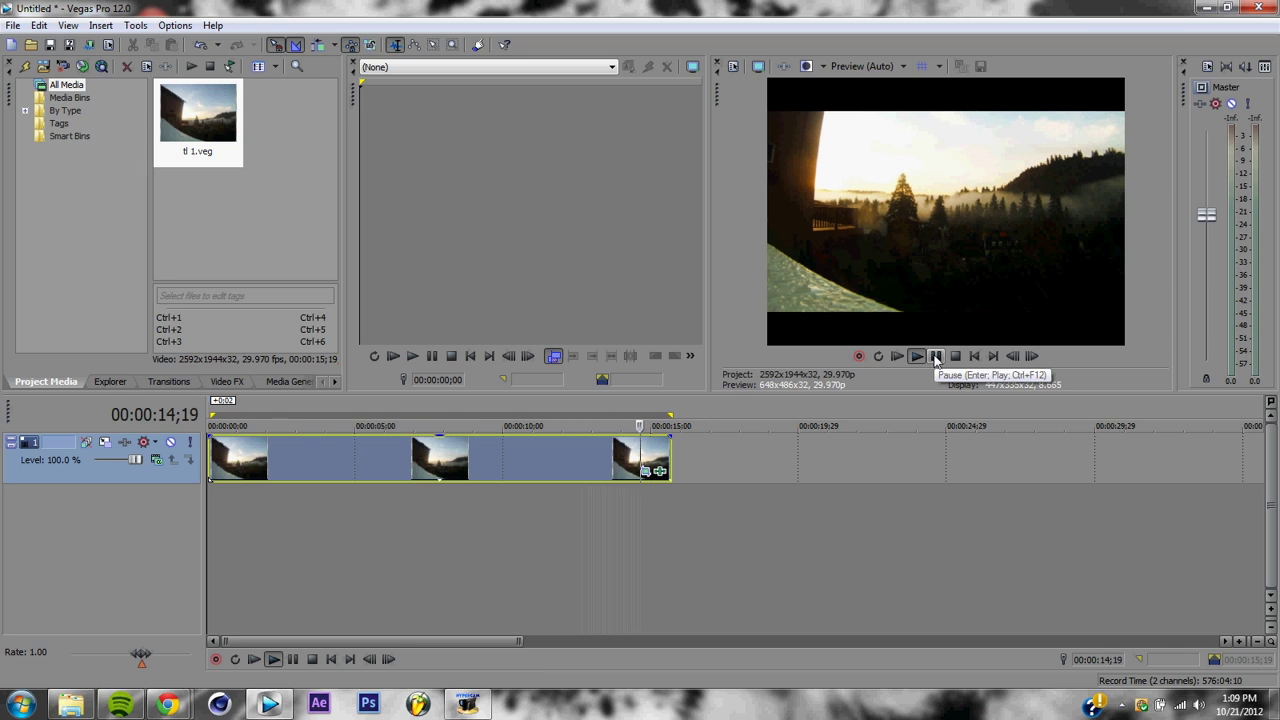
click(936, 356)
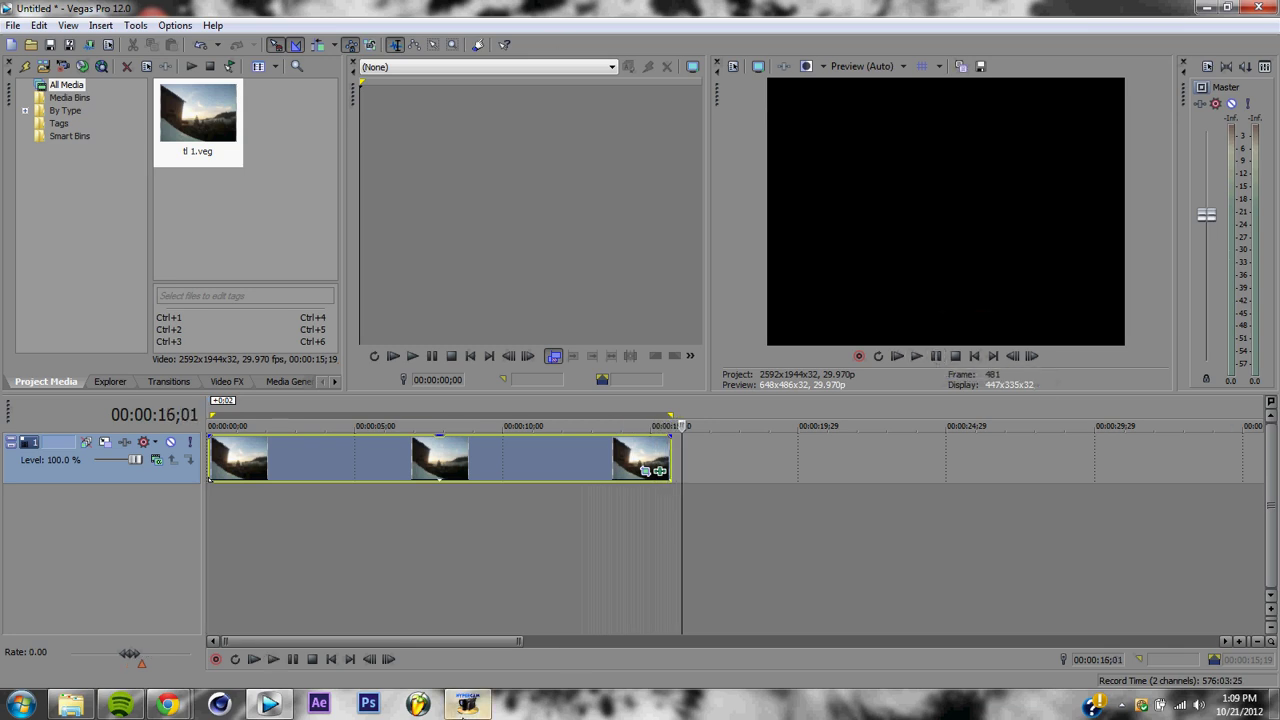
- Bring the HyperCam recording window back on top of Vegas Pro from the taskbar
mouse_move(467, 704)
click(545, 590)
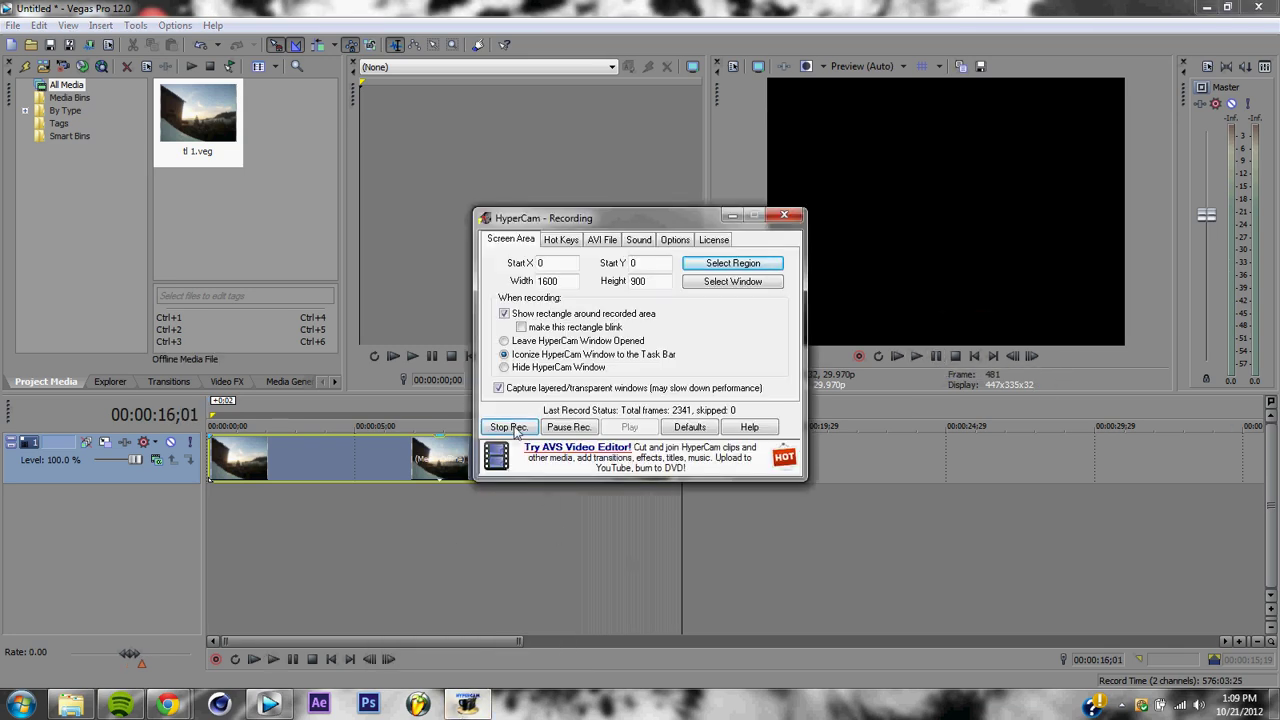